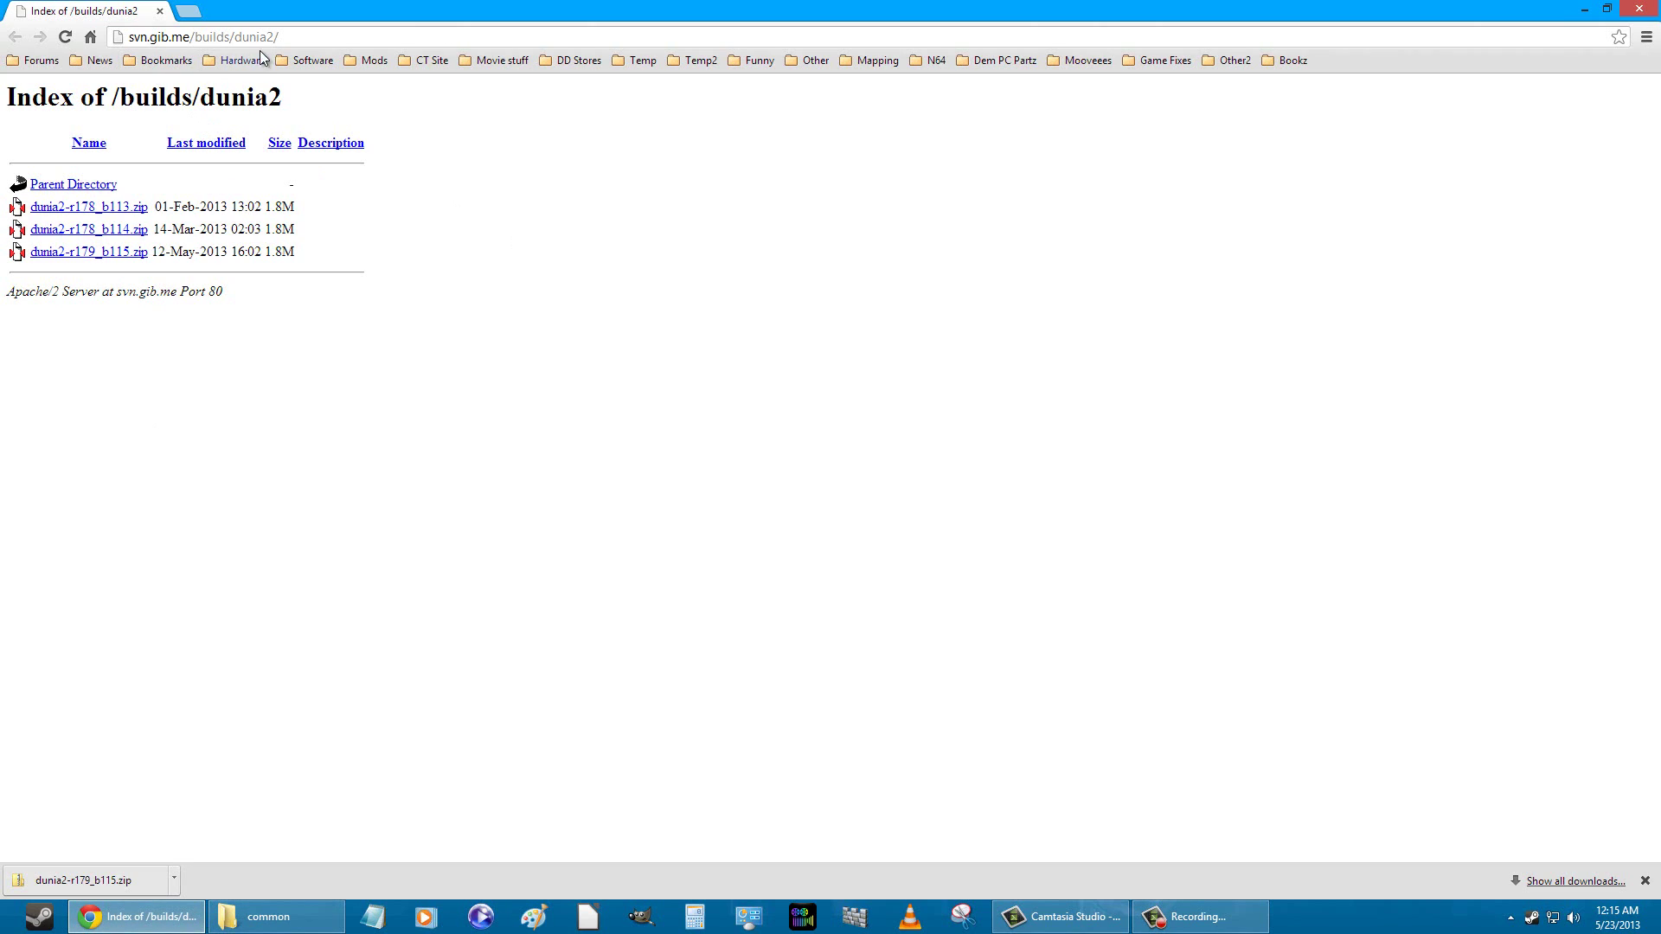
# Download dunia2-r179_b115.zip from the svn.gib.me dunia2 builds index, then minimize Chrome.
pyautogui.click(263, 38)
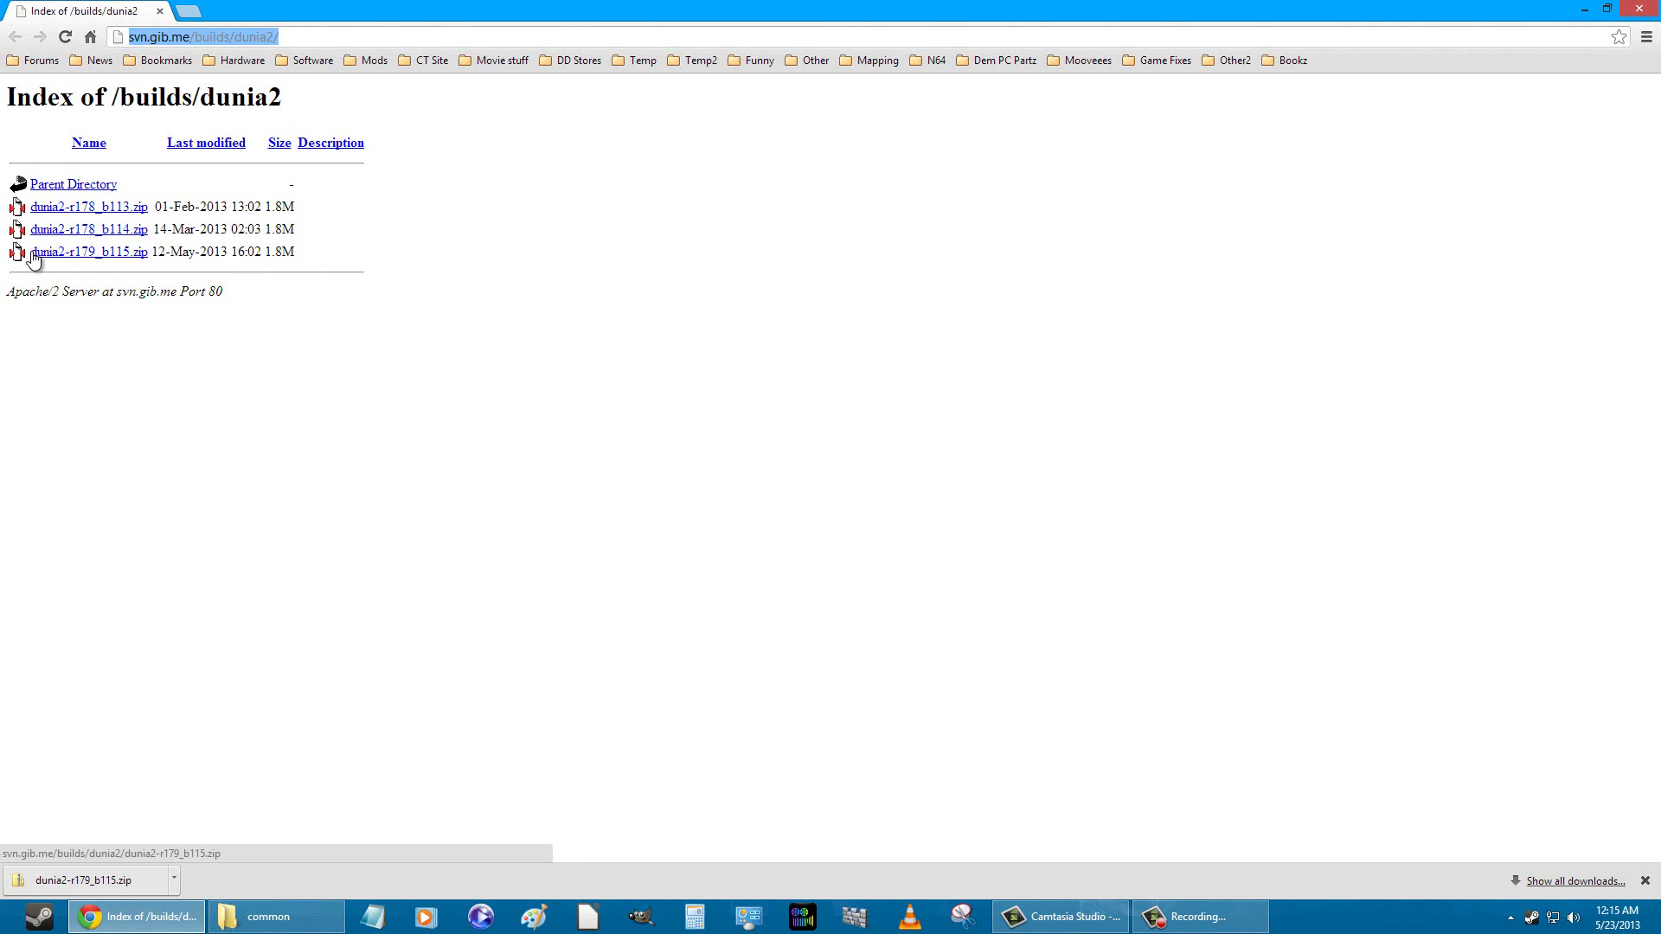
pyautogui.click(136, 254)
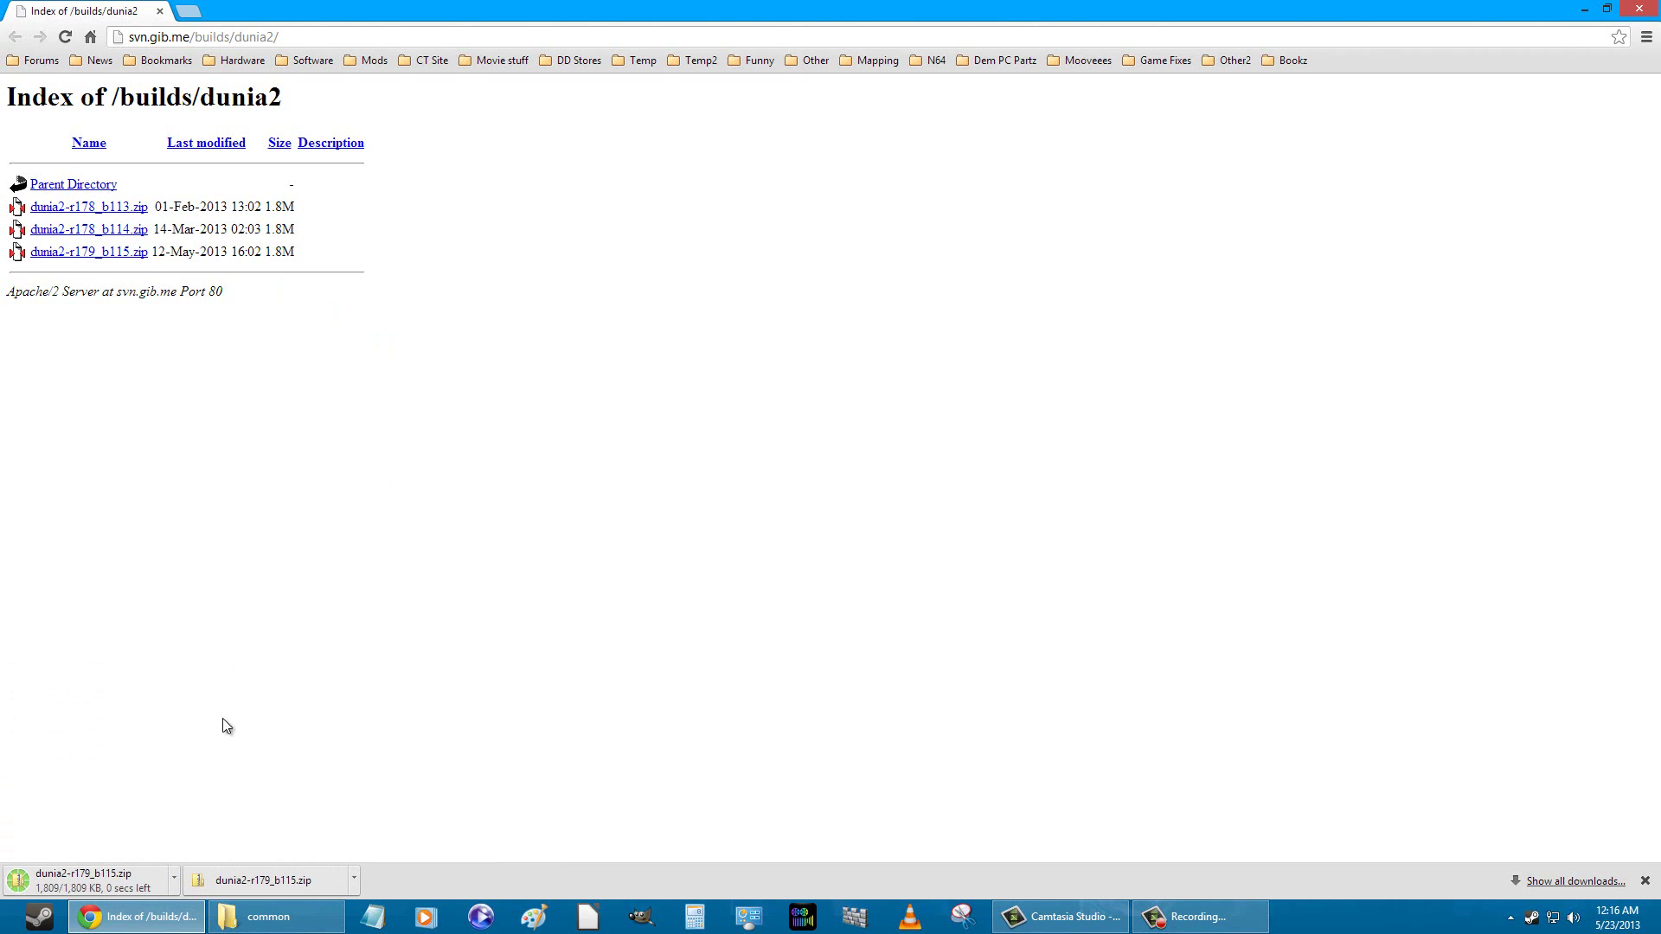
pyautogui.click(127, 924)
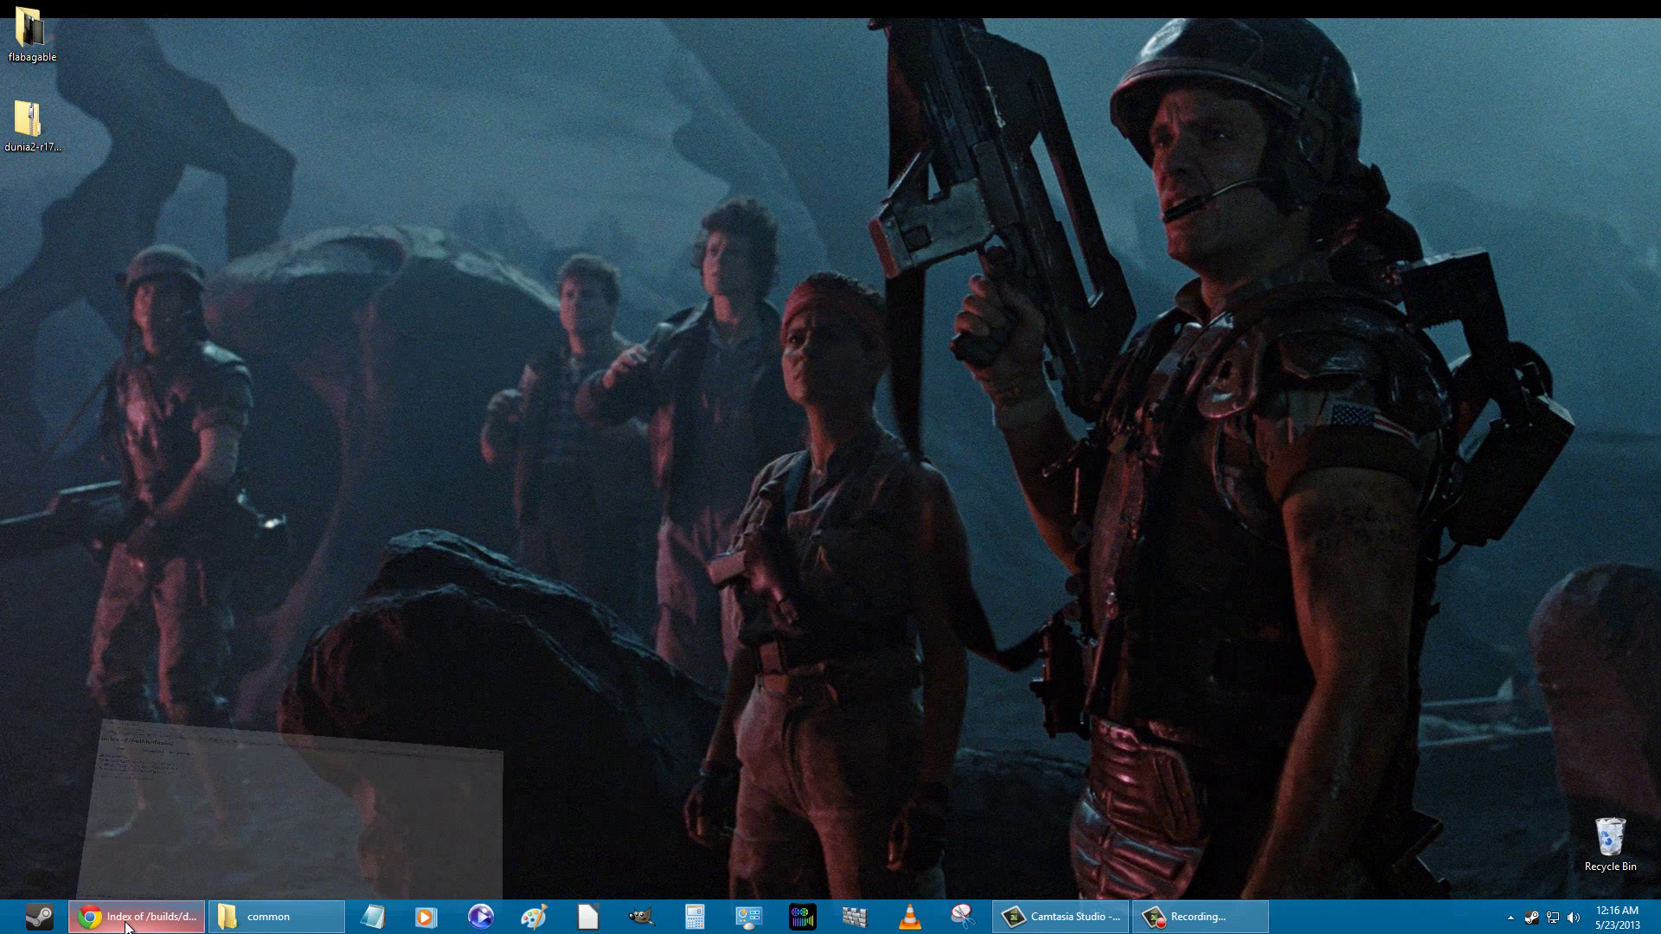
# Extract all of dunia2-r179_b115.zip into the suggested desktop folder.
pyautogui.rightClick(45, 121)
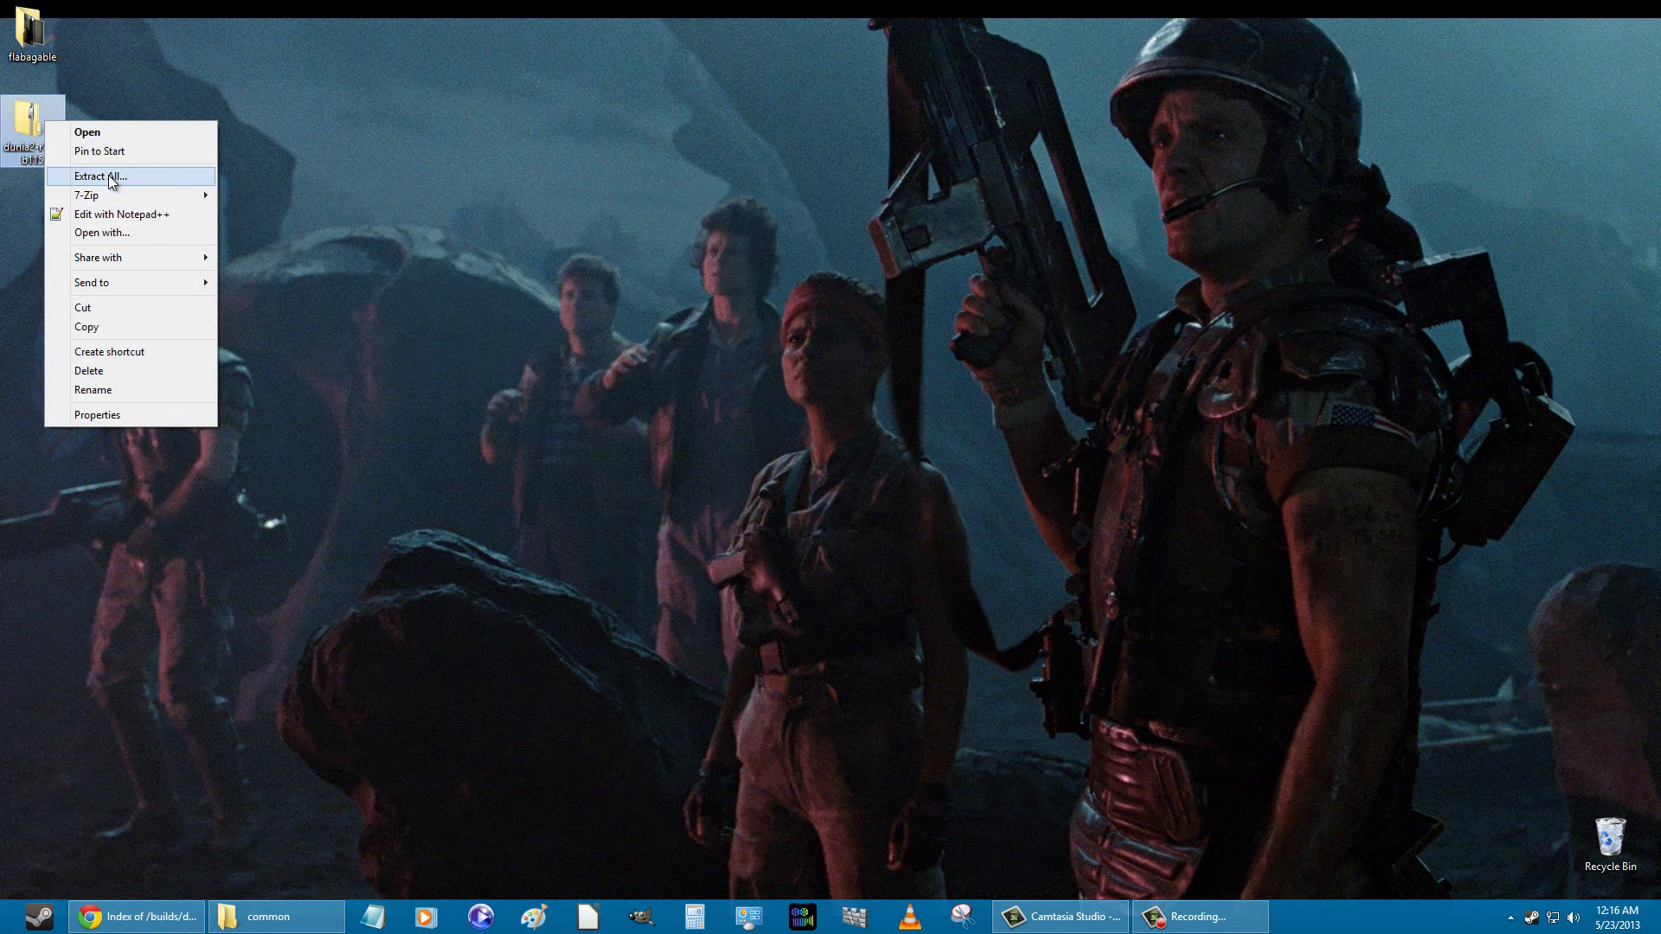
pyautogui.click(135, 178)
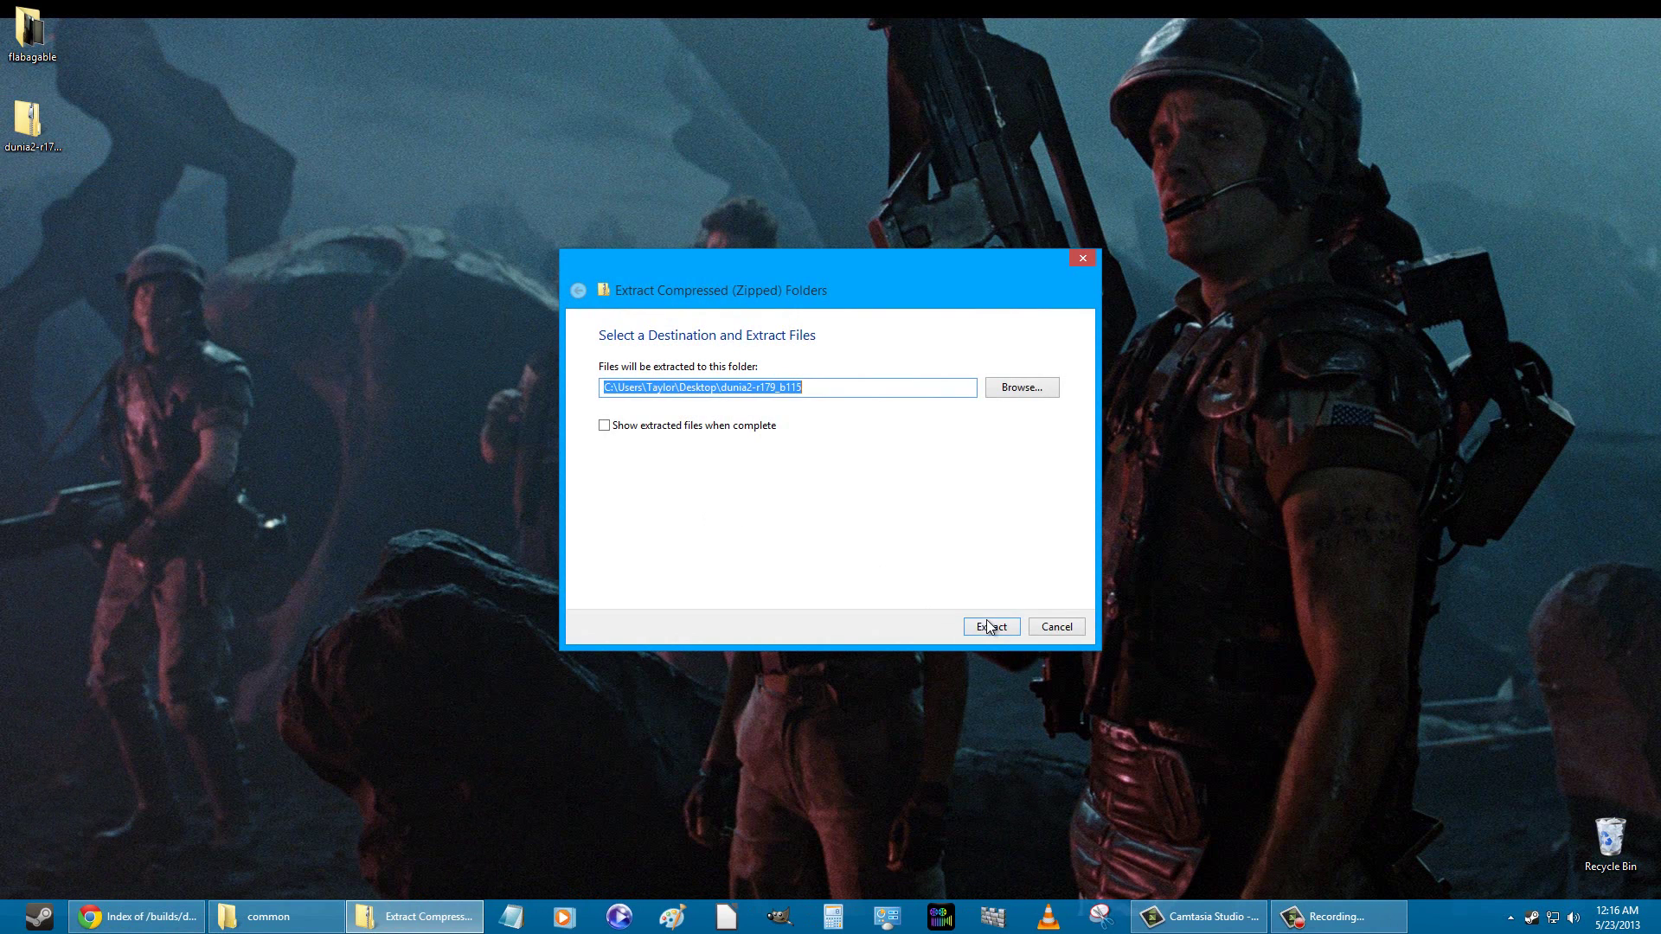
pyautogui.click(989, 626)
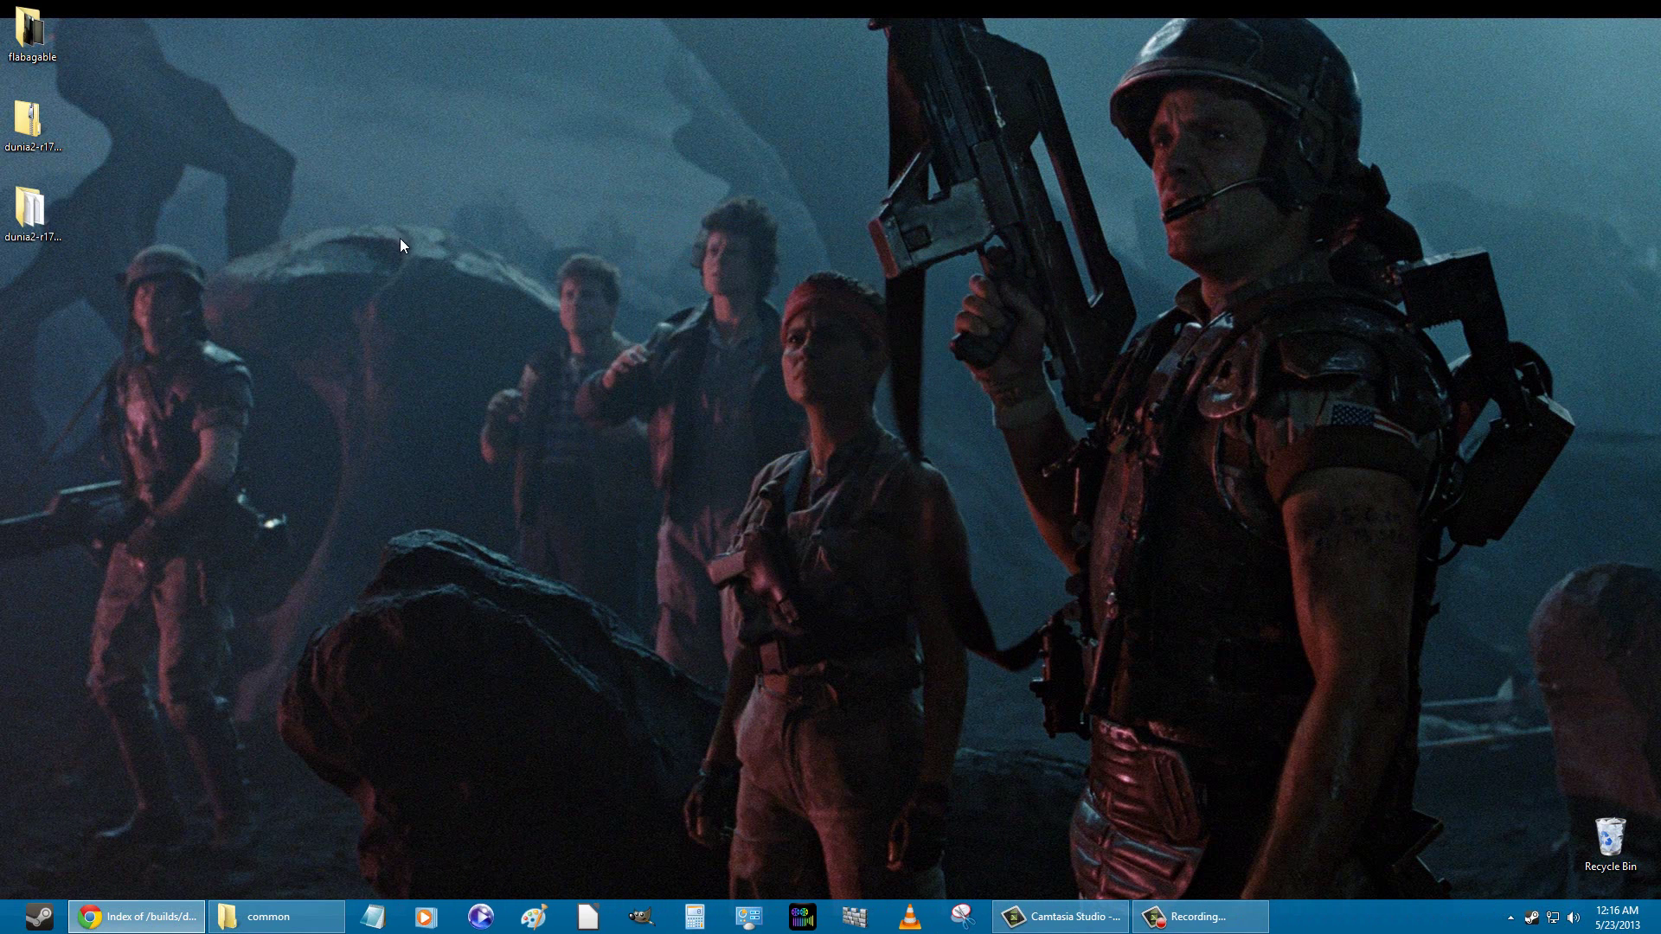
# Open the extracted dunia2-r179_b115 bin folder and bring back the Steam common folder window.
pyautogui.doubleClick(31, 212)
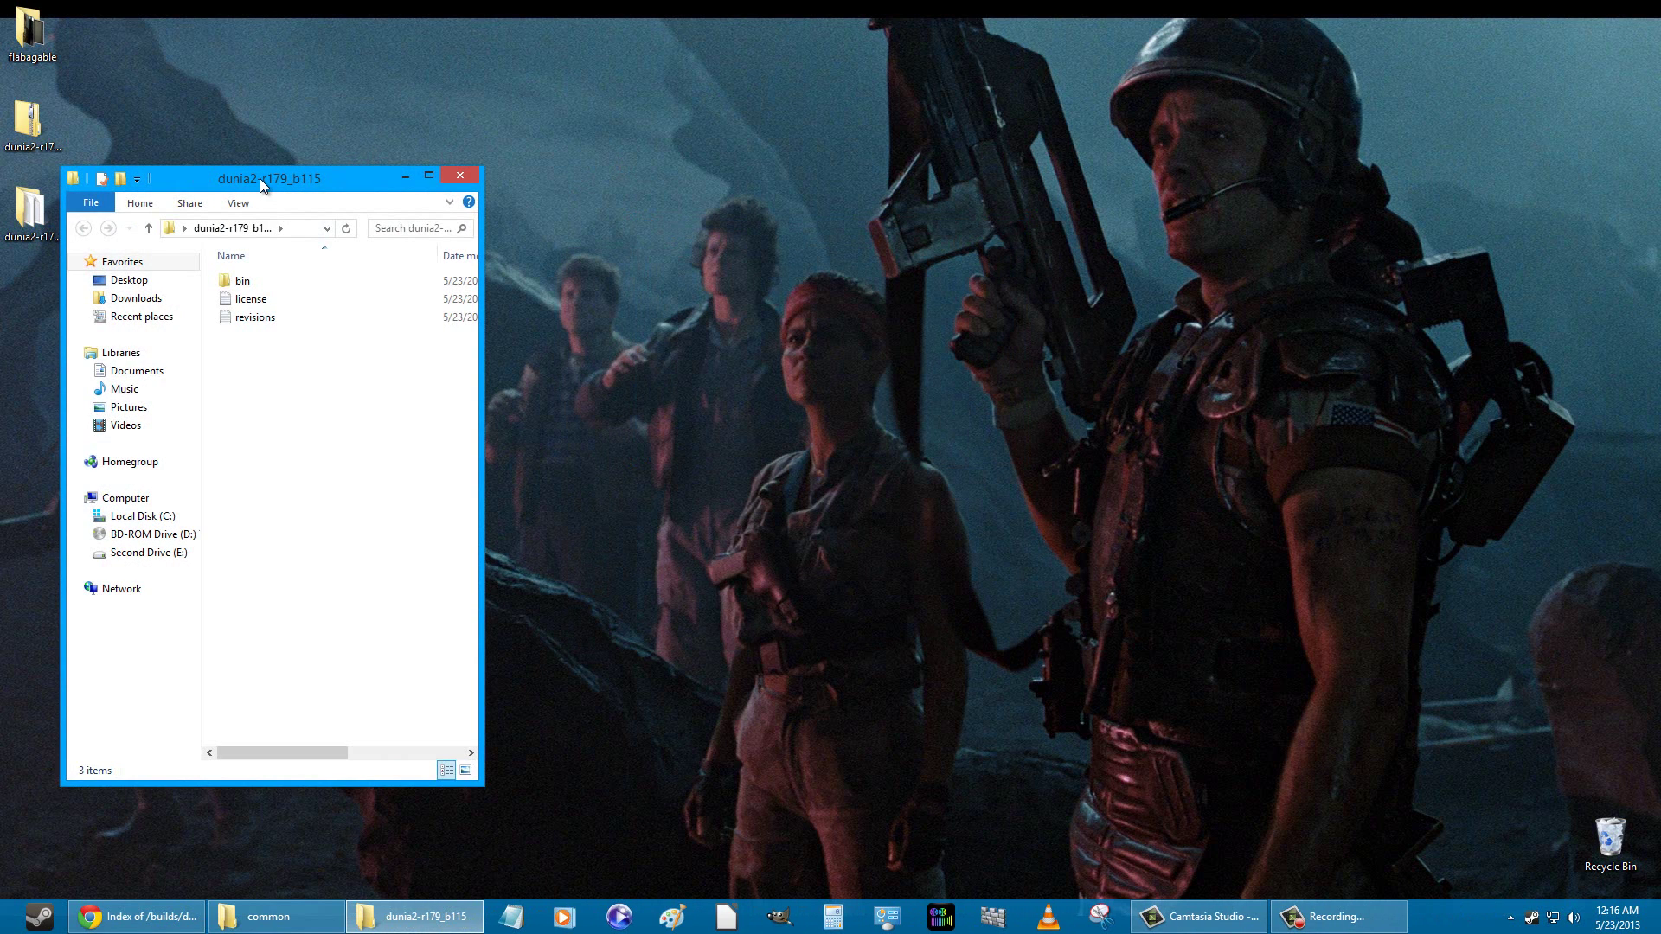
pyautogui.moveTo(260, 178); pyautogui.dragTo(218, 177)
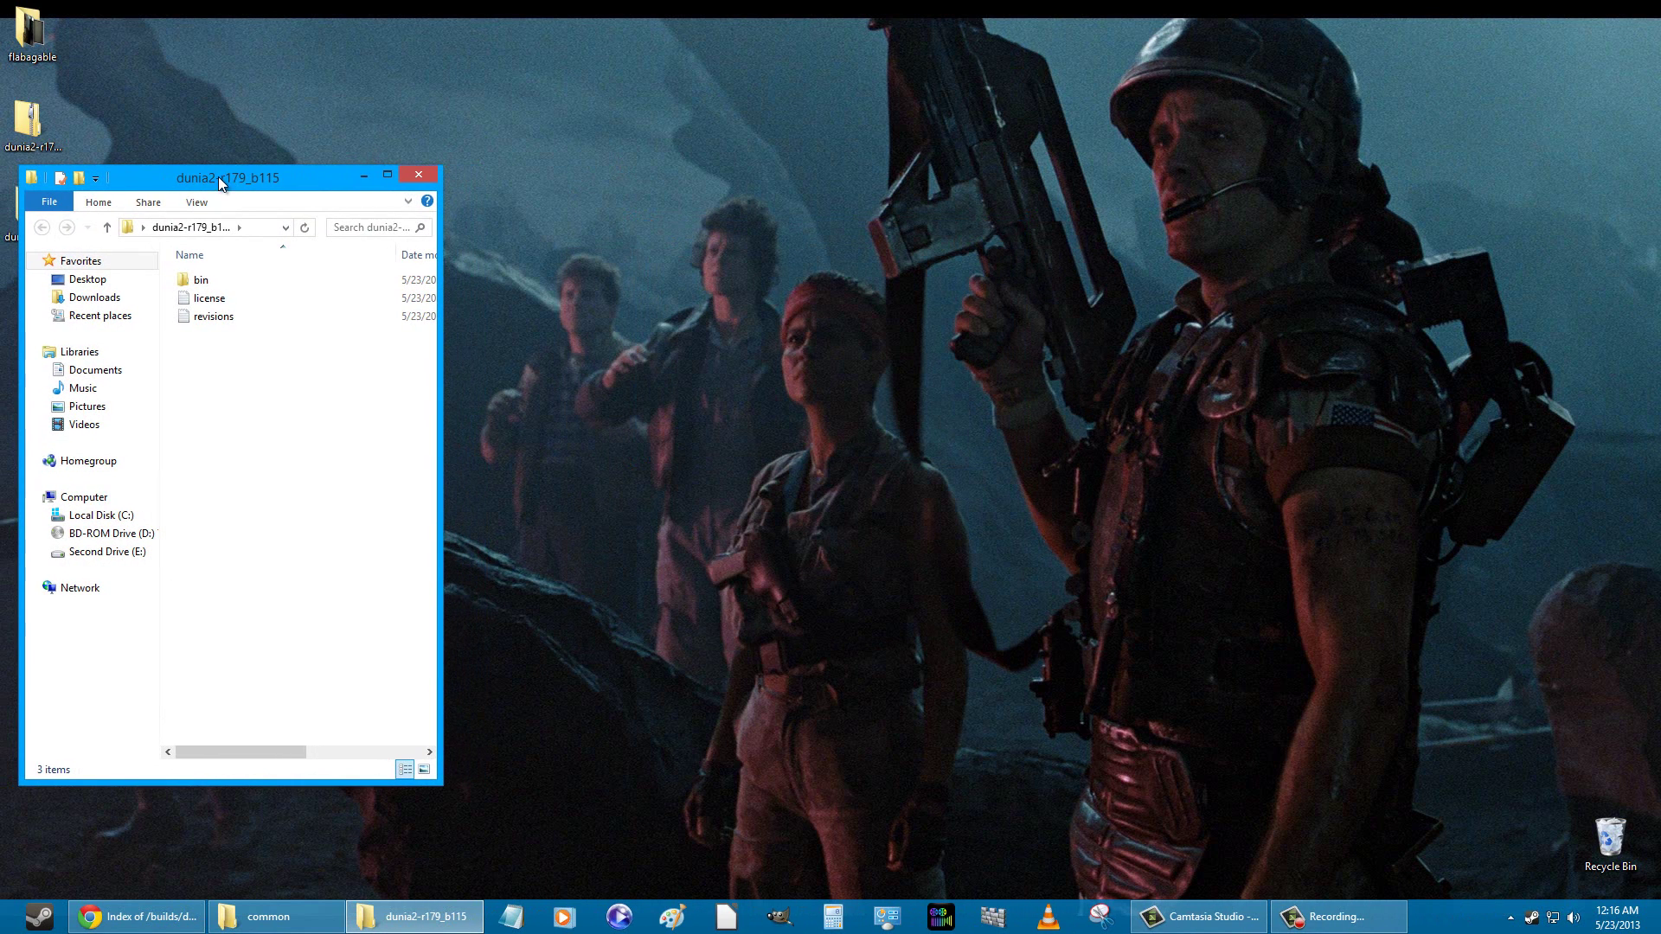
pyautogui.doubleClick(222, 278)
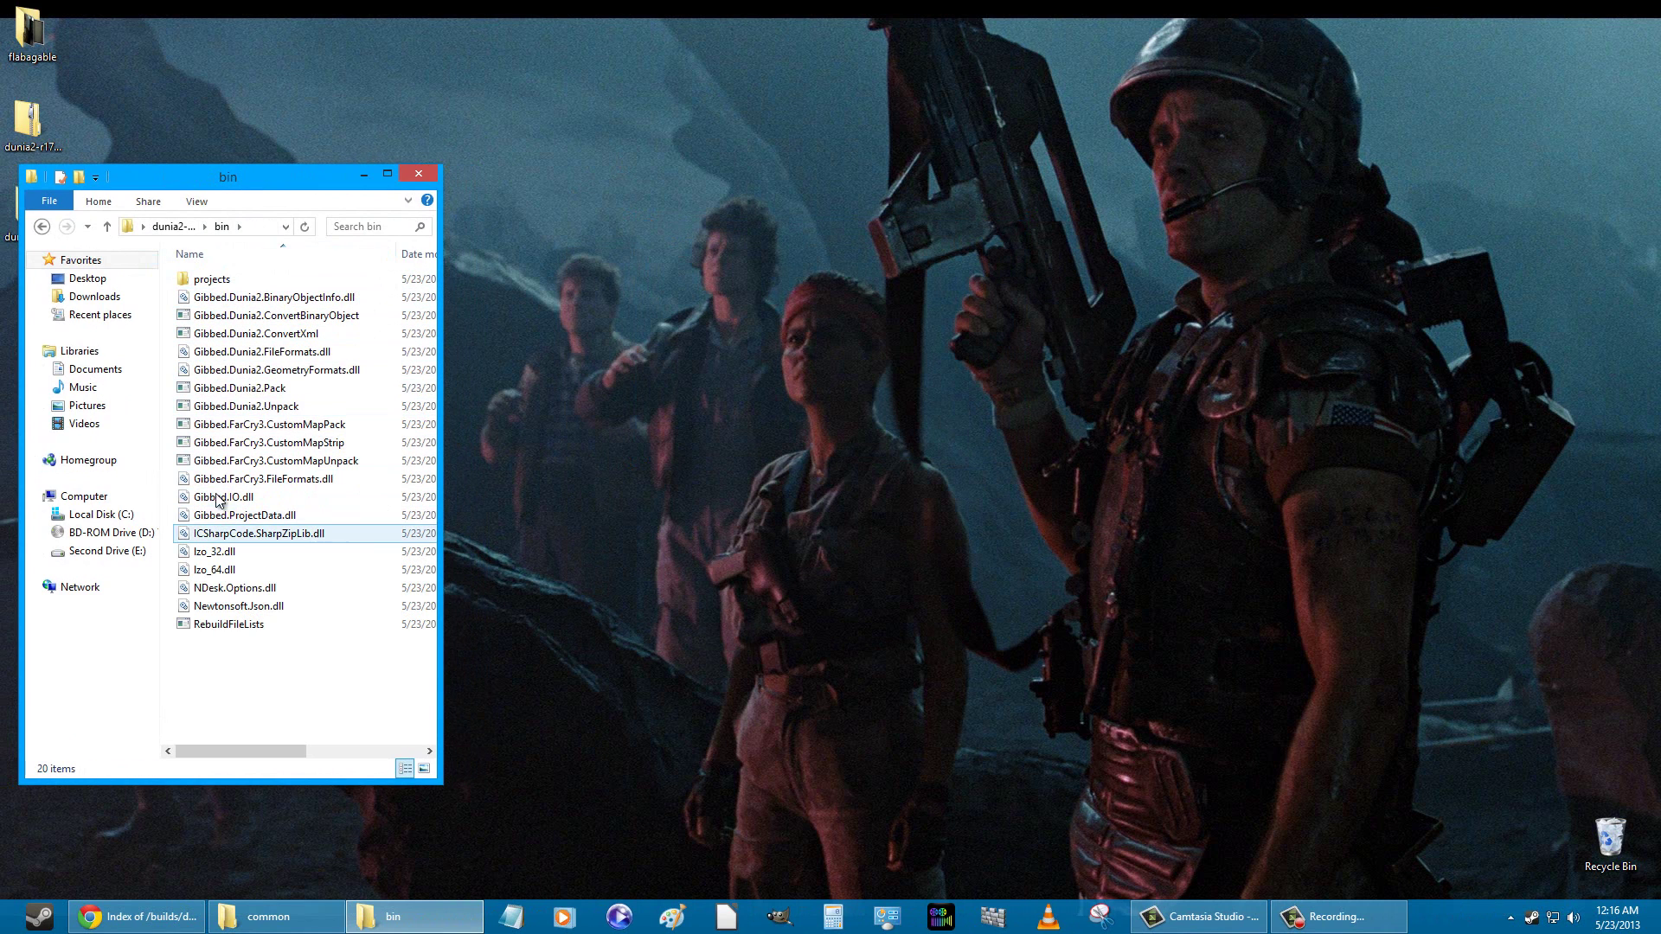
pyautogui.moveTo(225, 177); pyautogui.dragTo(206, 177)
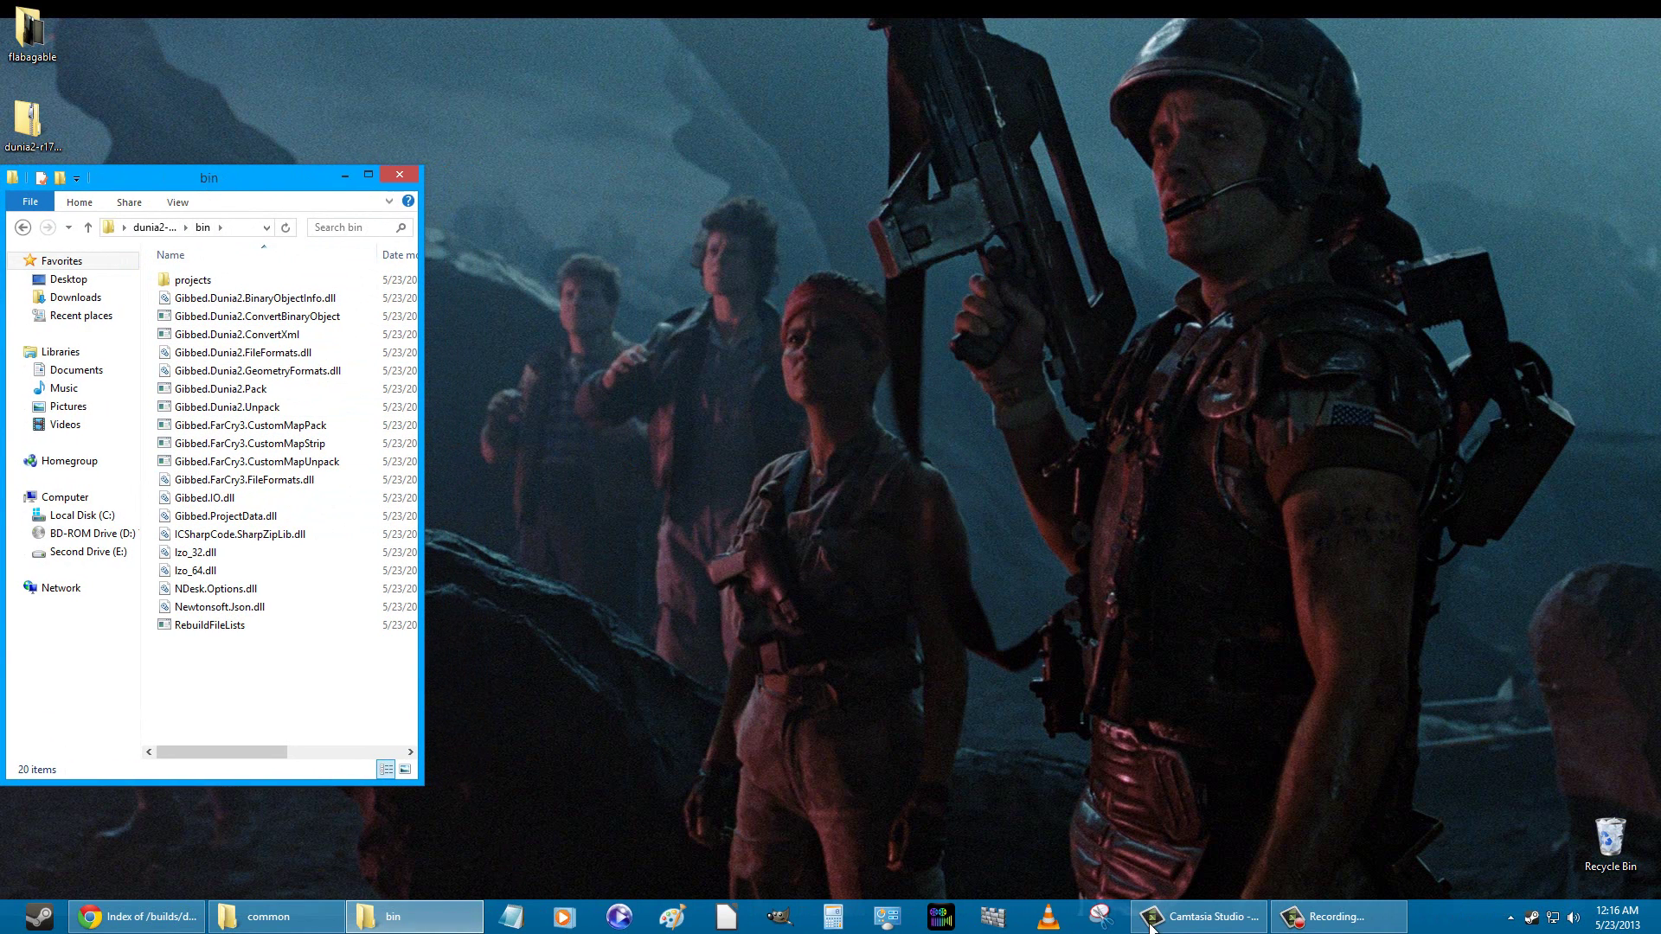
pyautogui.click(290, 917)
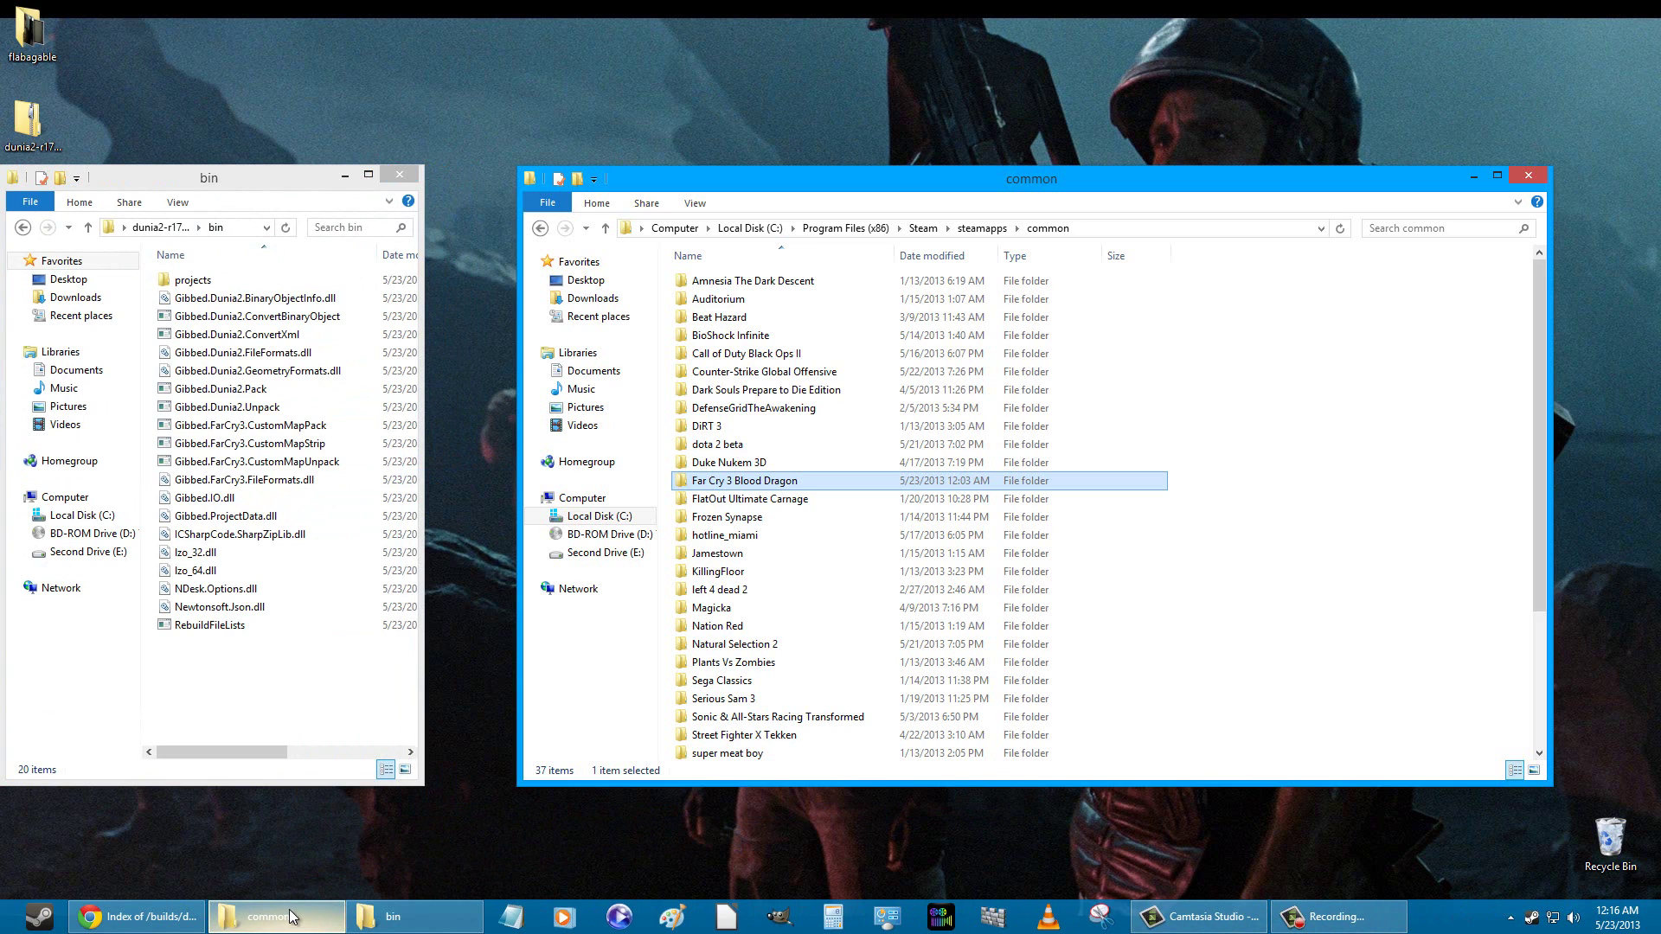
# In Far Cry 3 Blood Dragon's data_win32, unpack common.fat by dropping it onto Gibbed.Dunia2.Unpack.
pyautogui.doubleClick(761, 480)
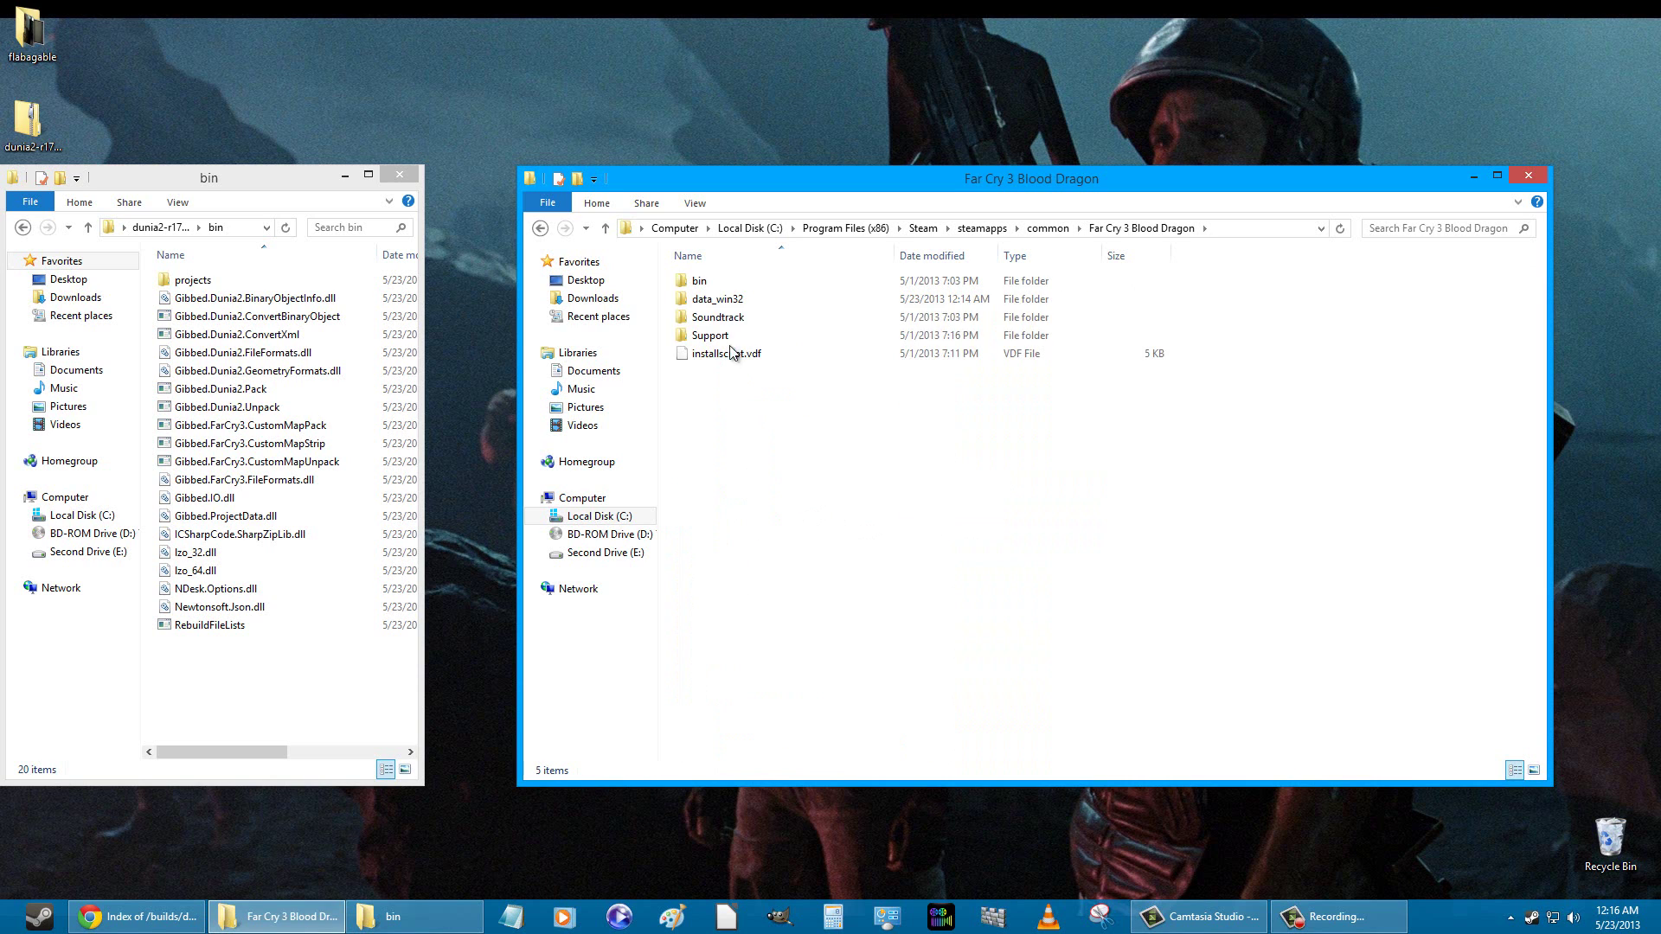
pyautogui.doubleClick(717, 300)
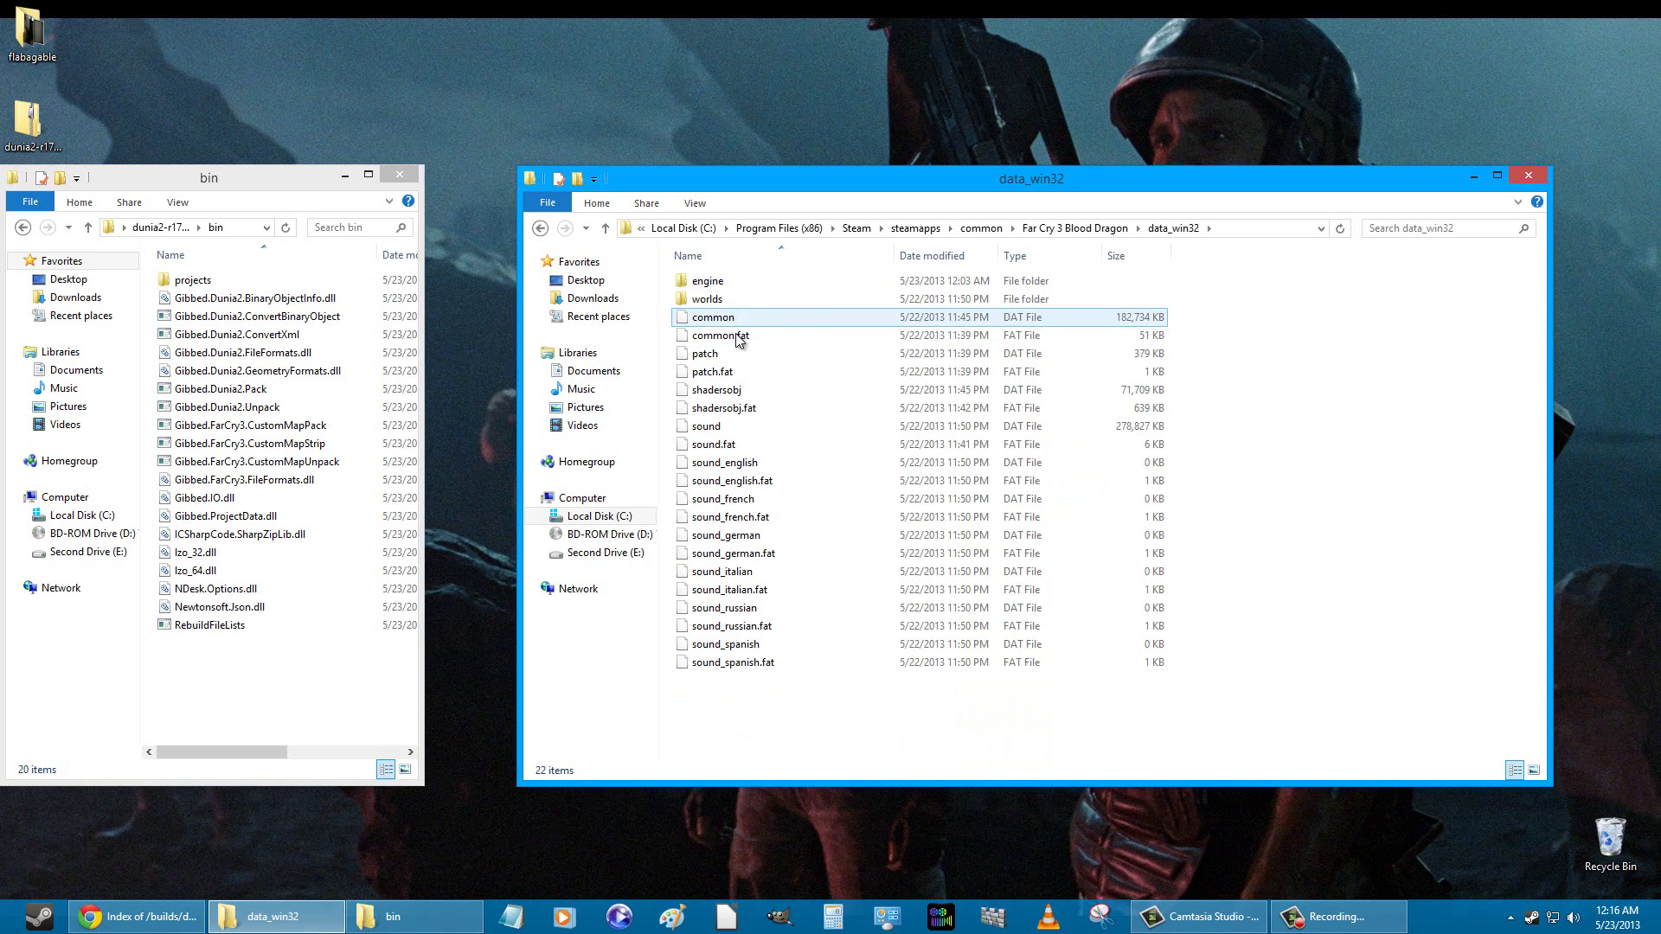
pyautogui.moveTo(731, 344); pyautogui.dragTo(223, 414)
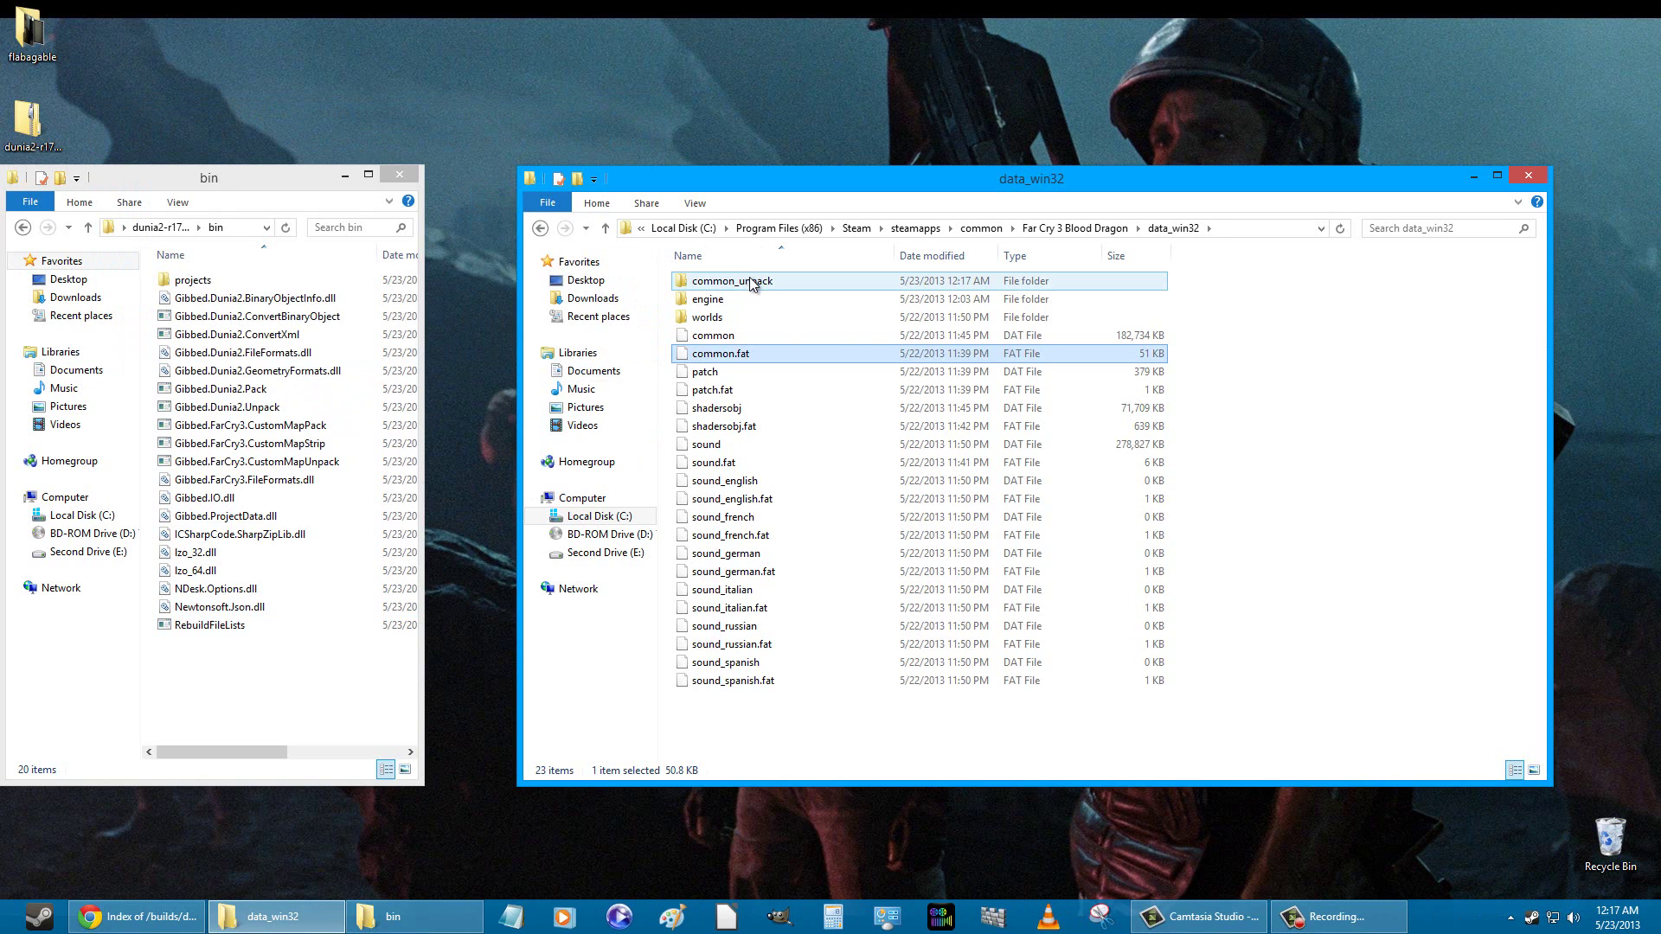
# Open common_unpack\actionmaps and edit the inputactionmapcommon file in Notepad.
pyautogui.click(783, 283)
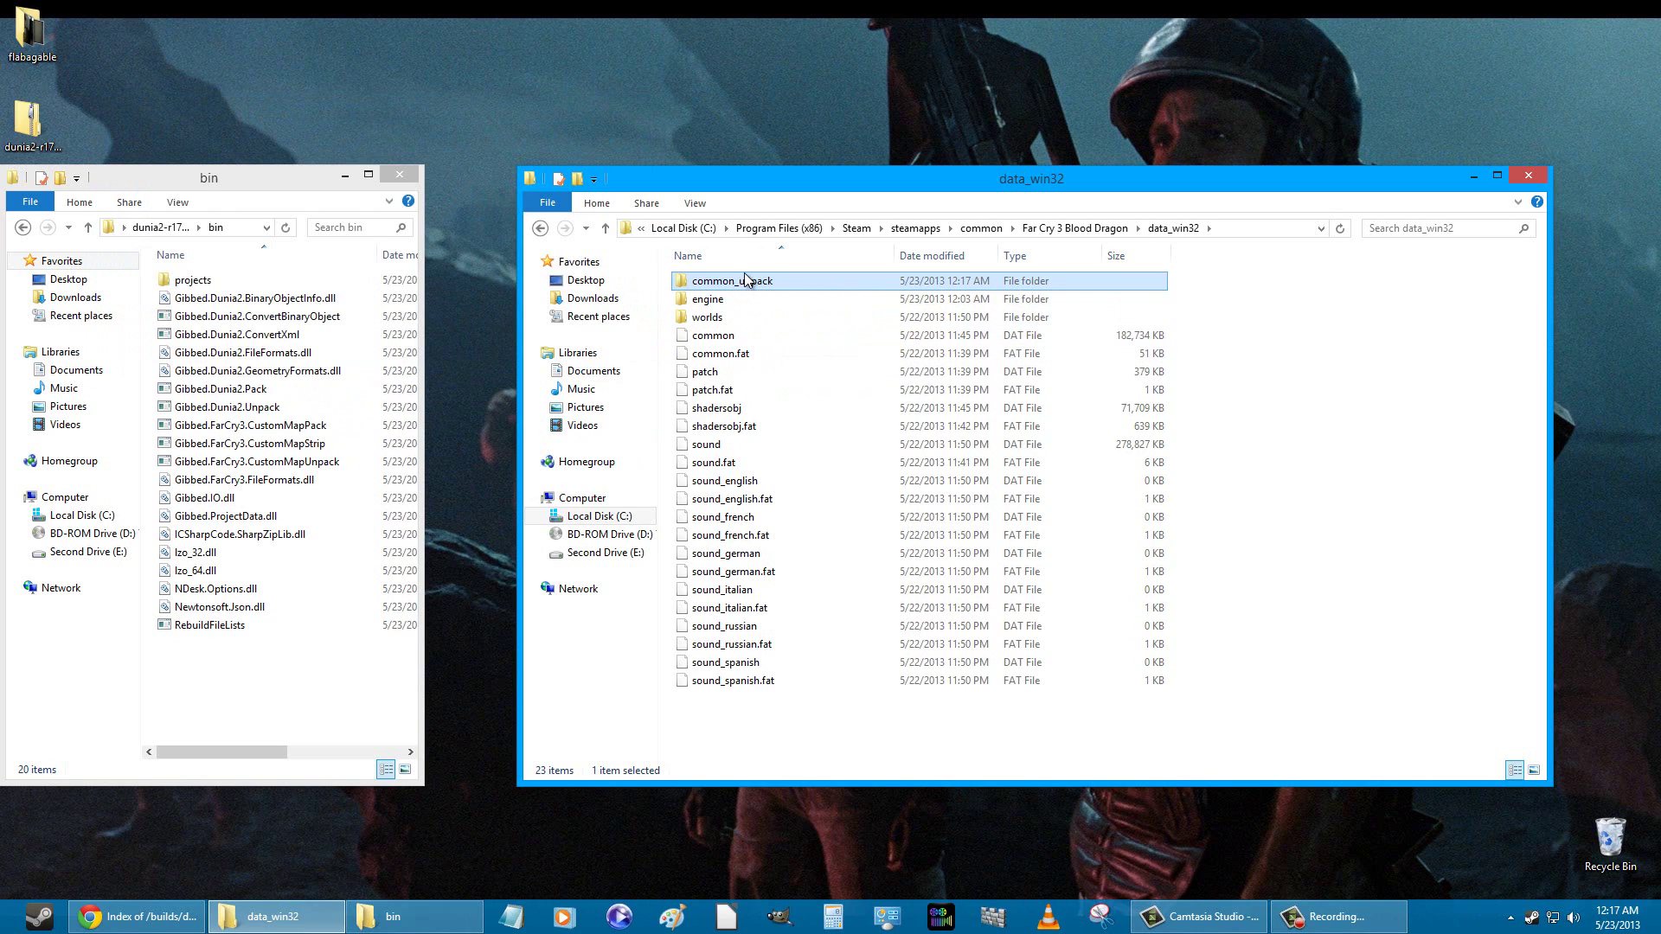
pyautogui.moveTo(746, 281)
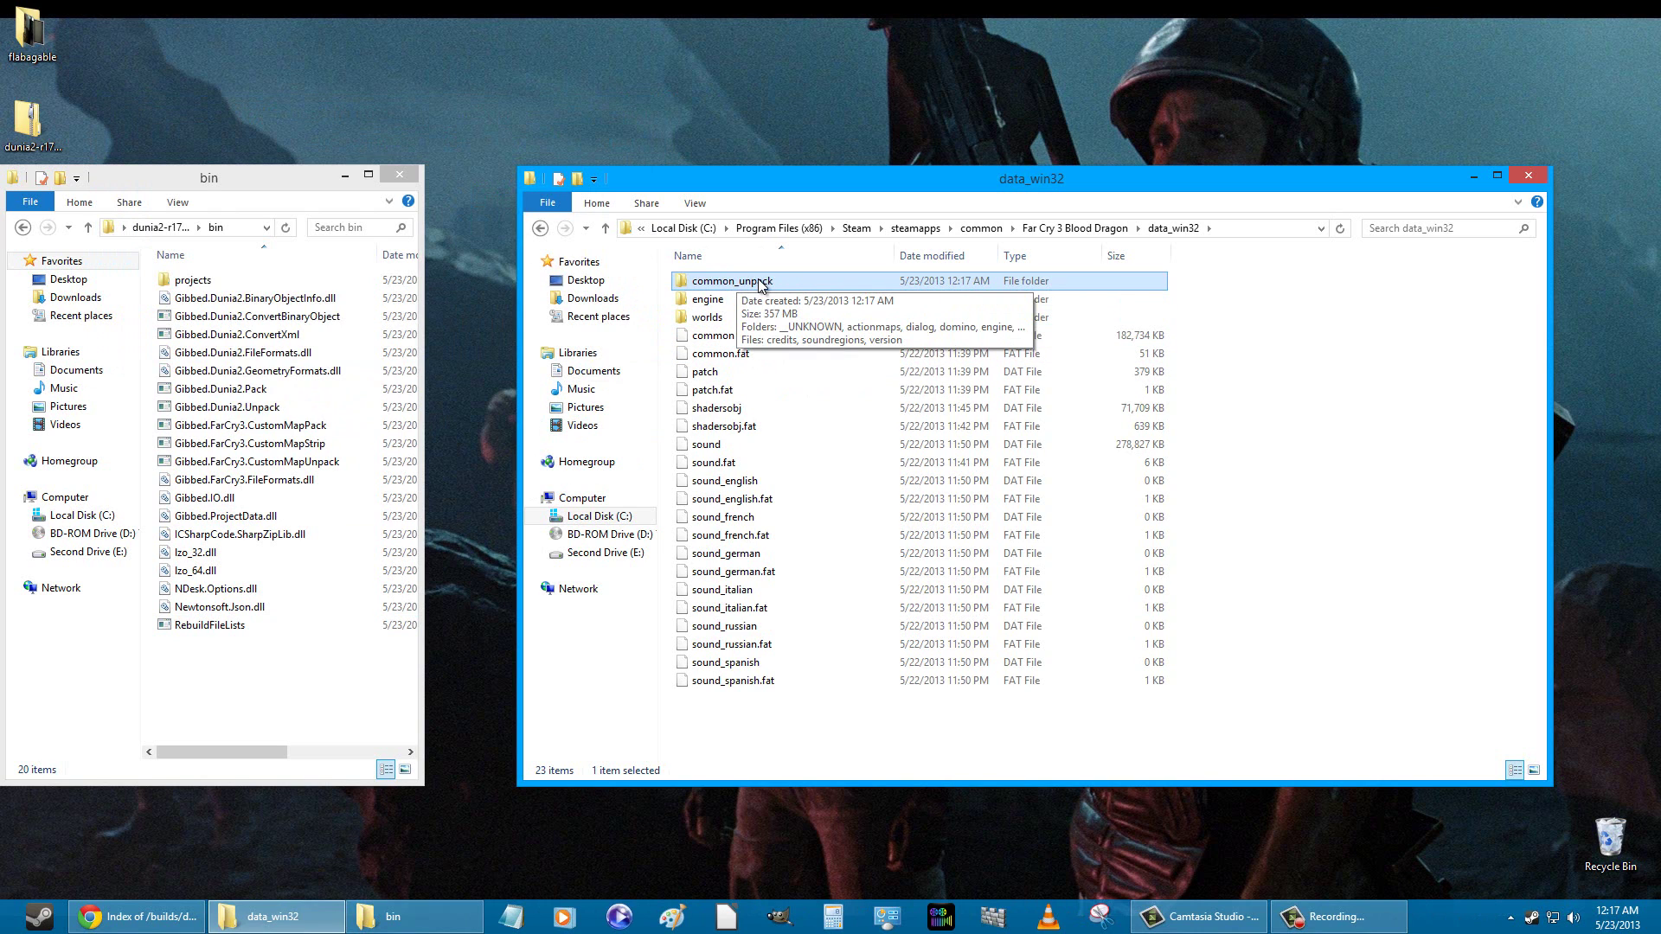
pyautogui.doubleClick(759, 283)
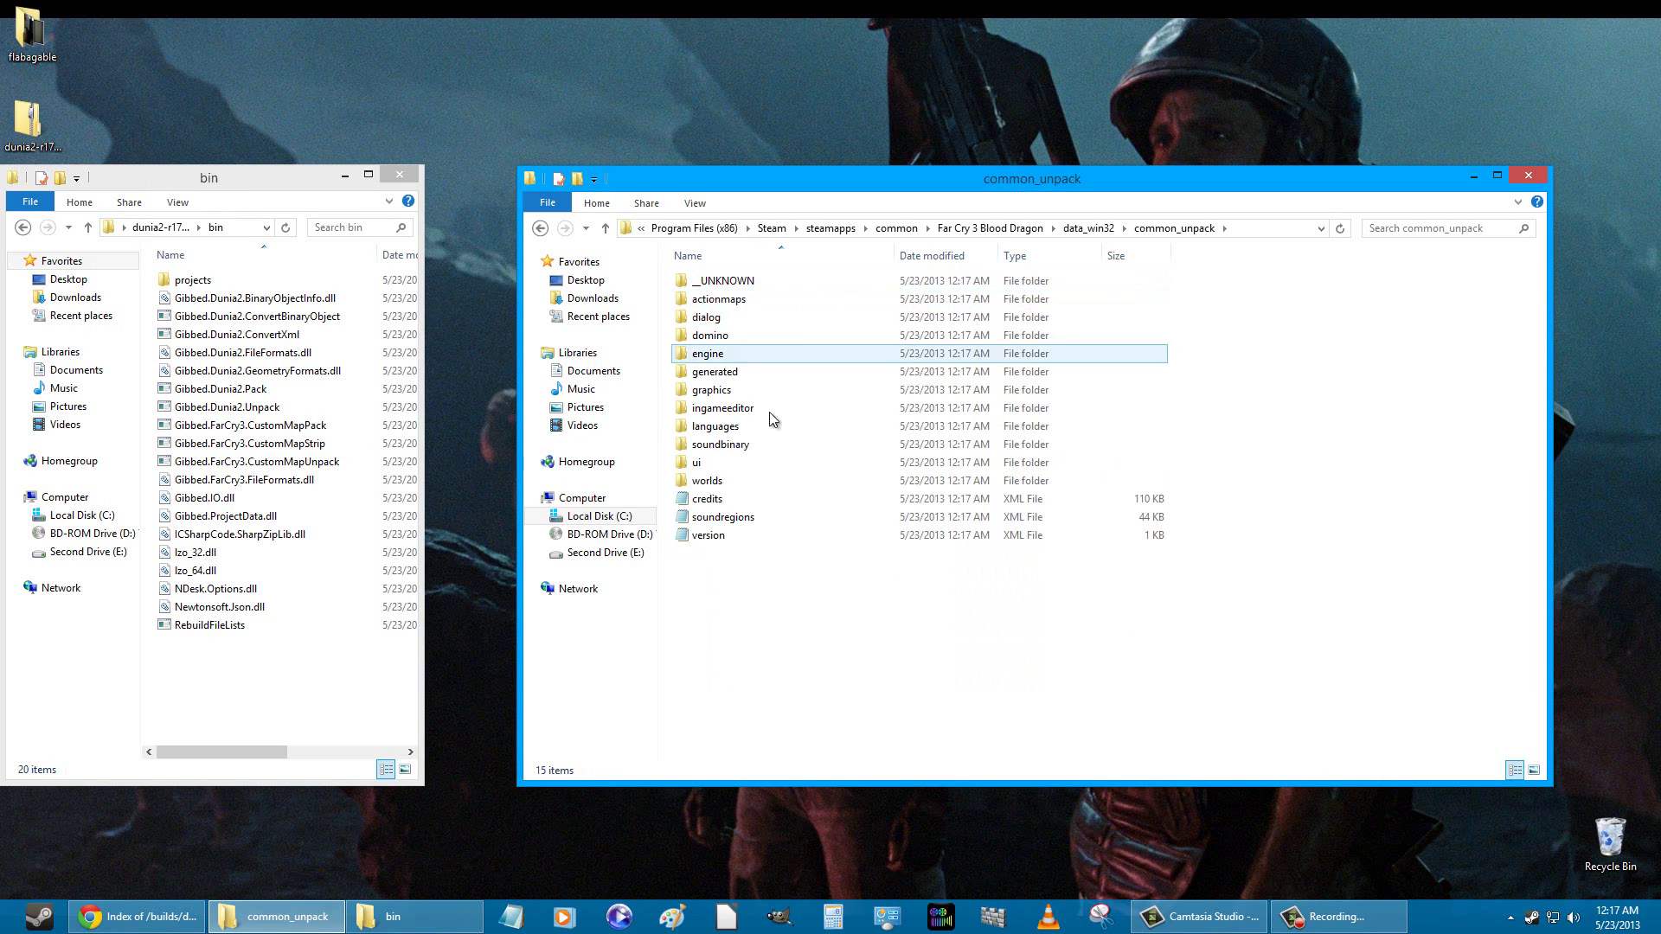
pyautogui.doubleClick(725, 301)
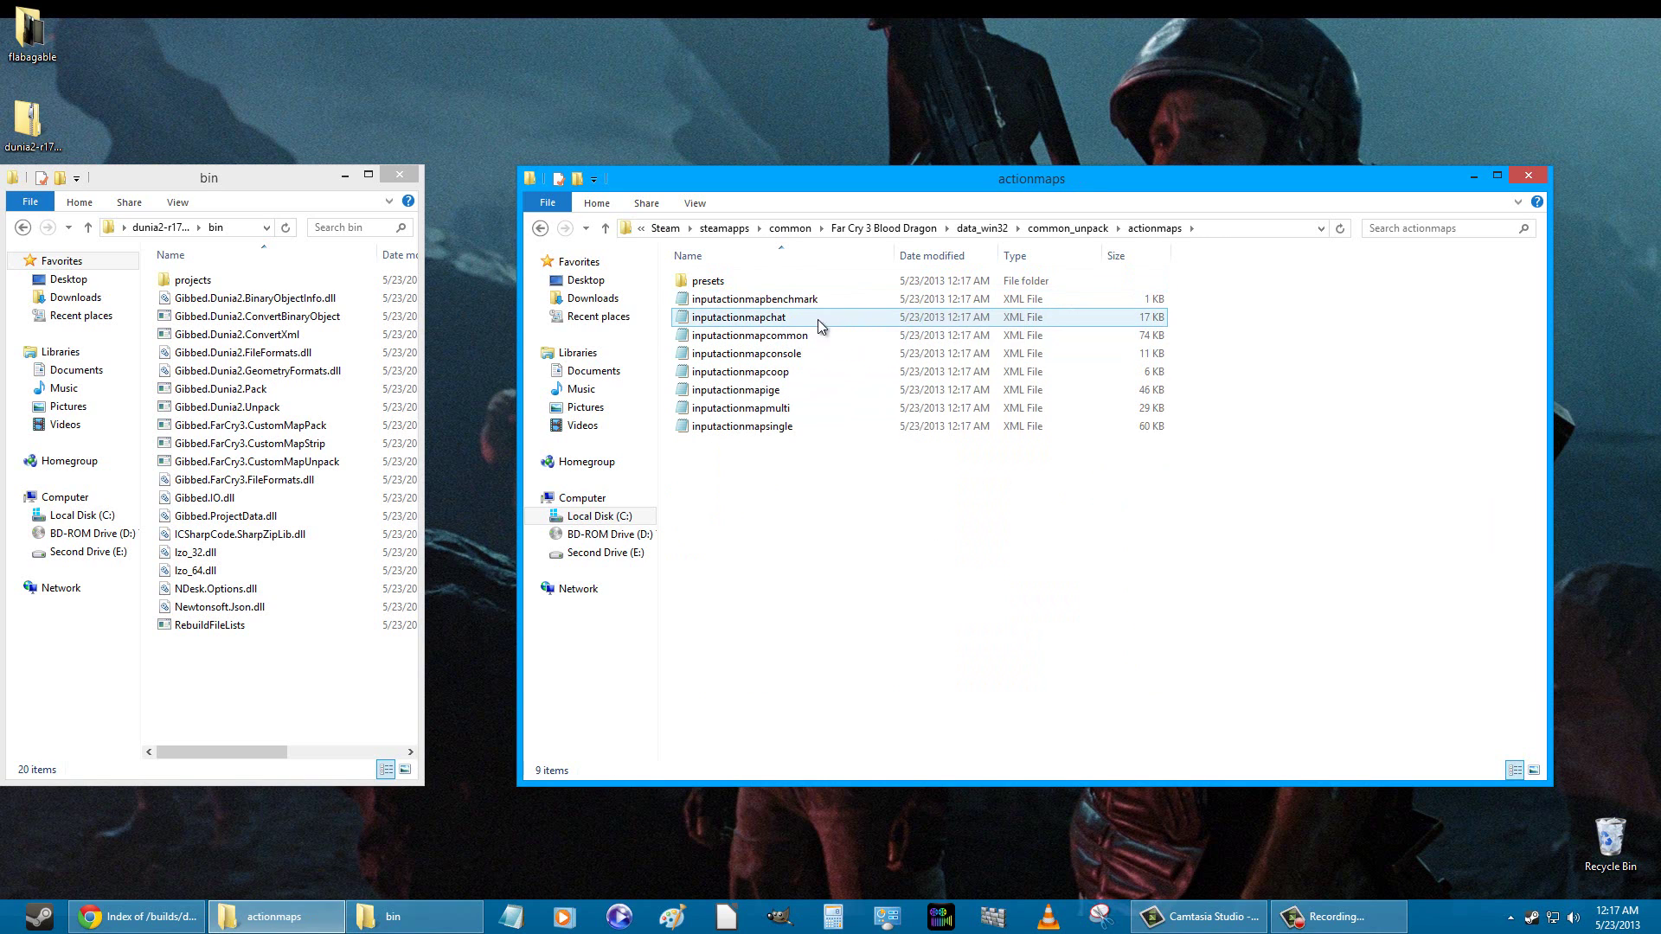
pyautogui.moveTo(758, 340)
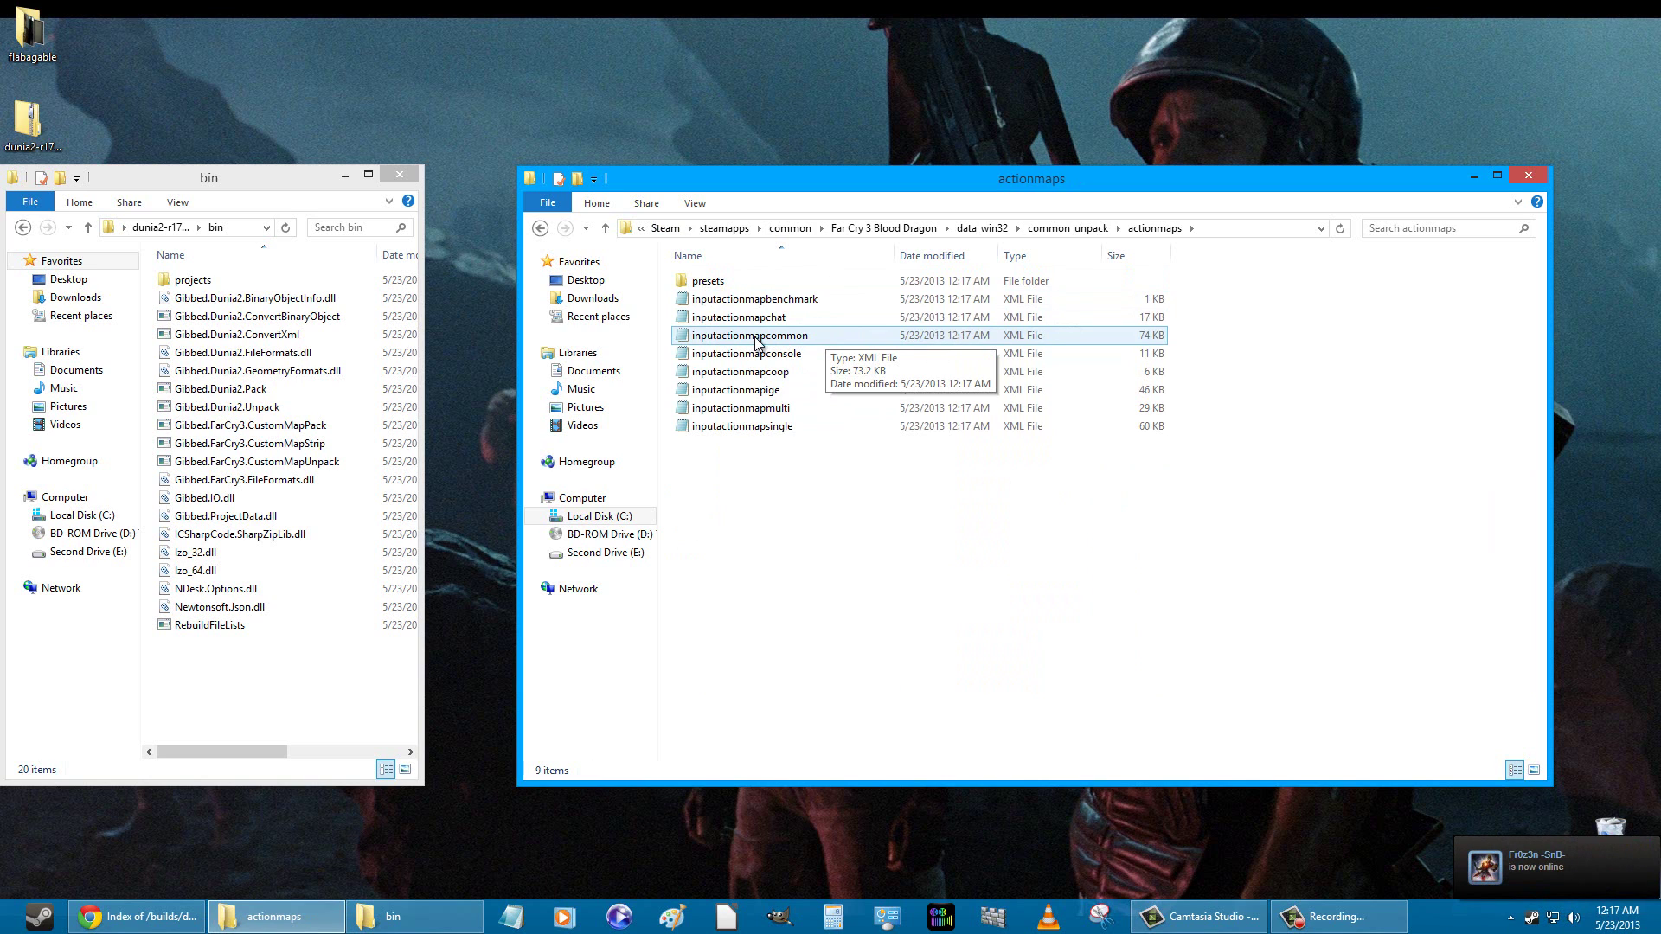
pyautogui.click(758, 340)
pyautogui.rightClick(761, 335)
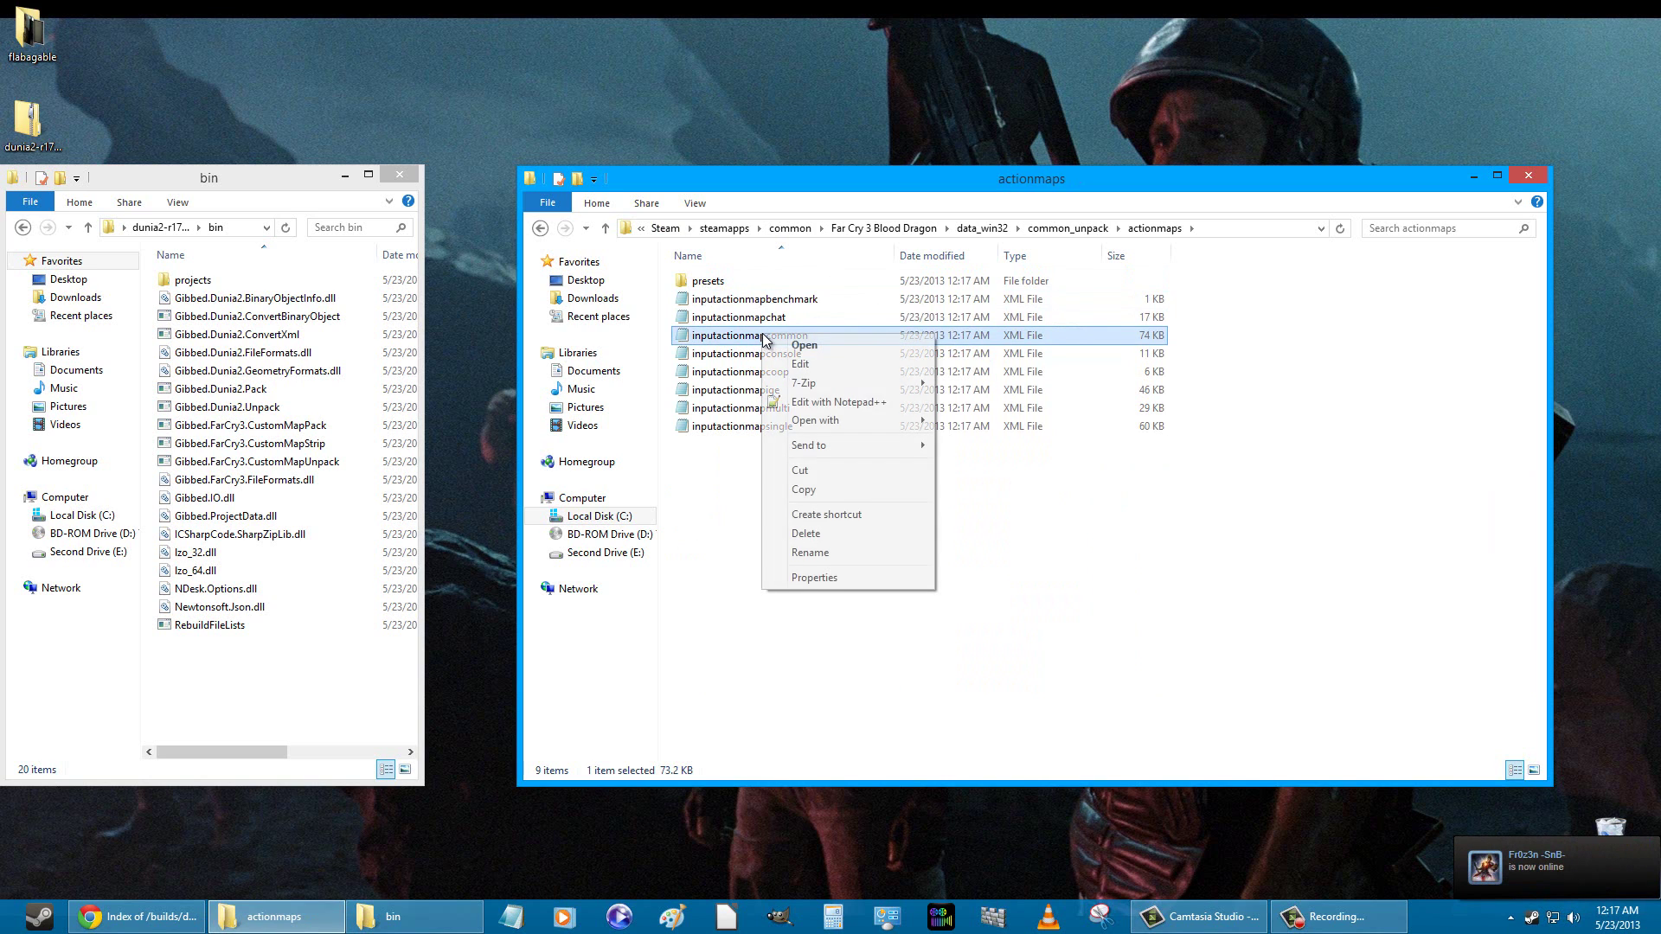
pyautogui.click(807, 365)
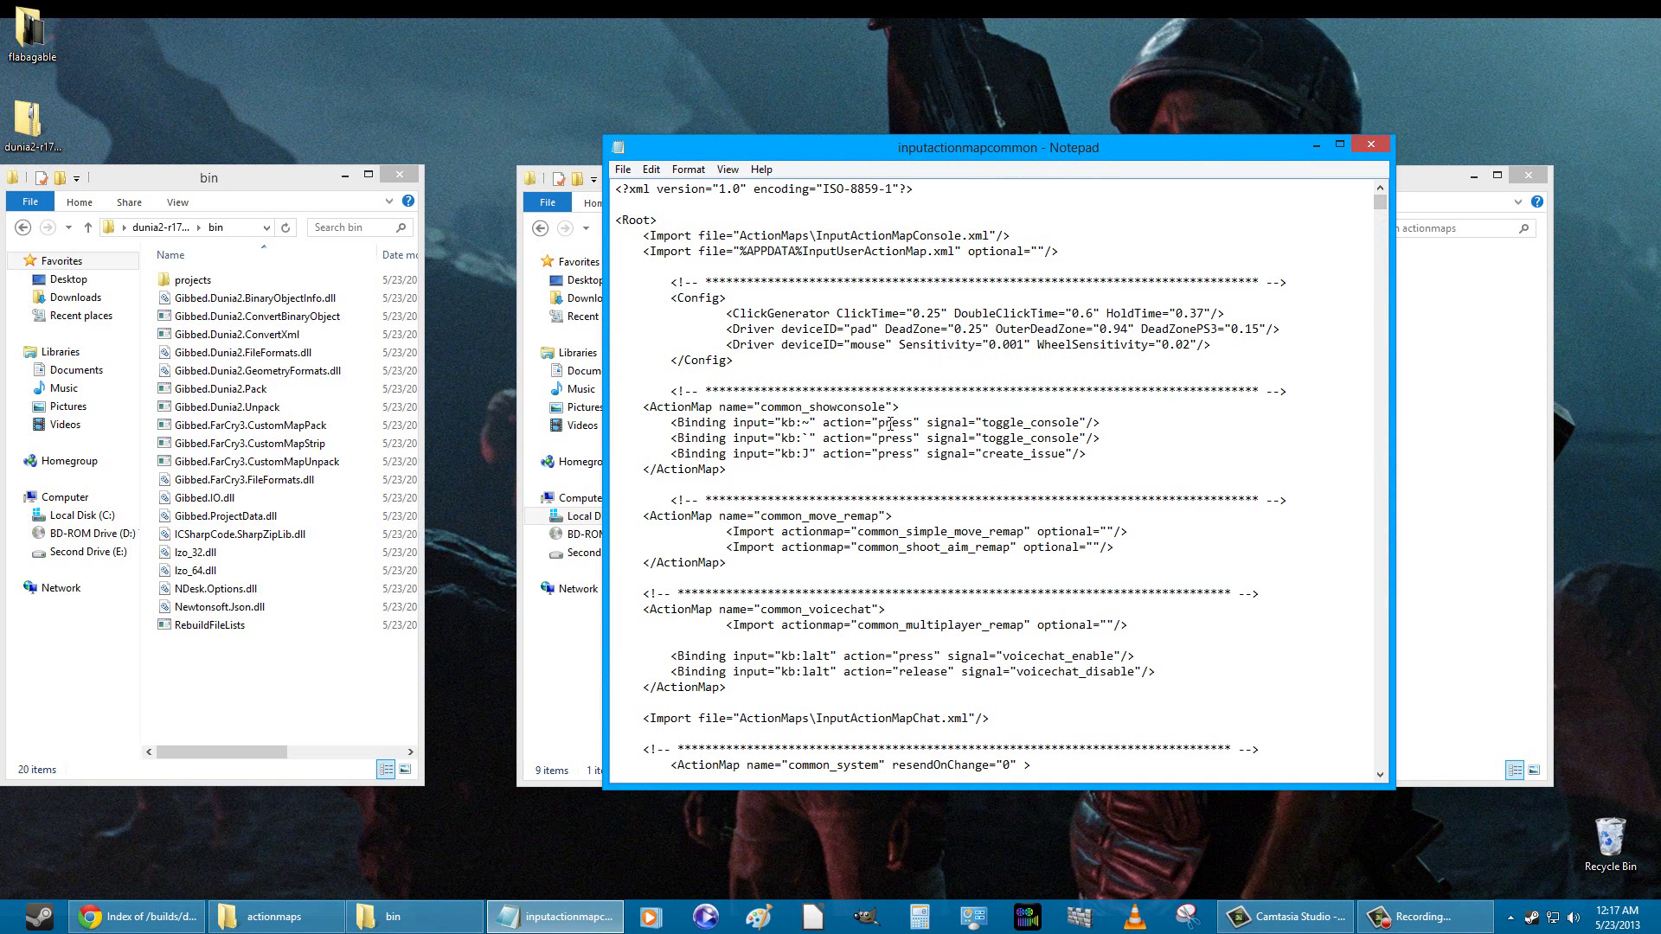
# Search inputactionmapcommon for 'mouse' to reach the first MouseFilter entry.
pyautogui.scroll(-5, 997, 490)
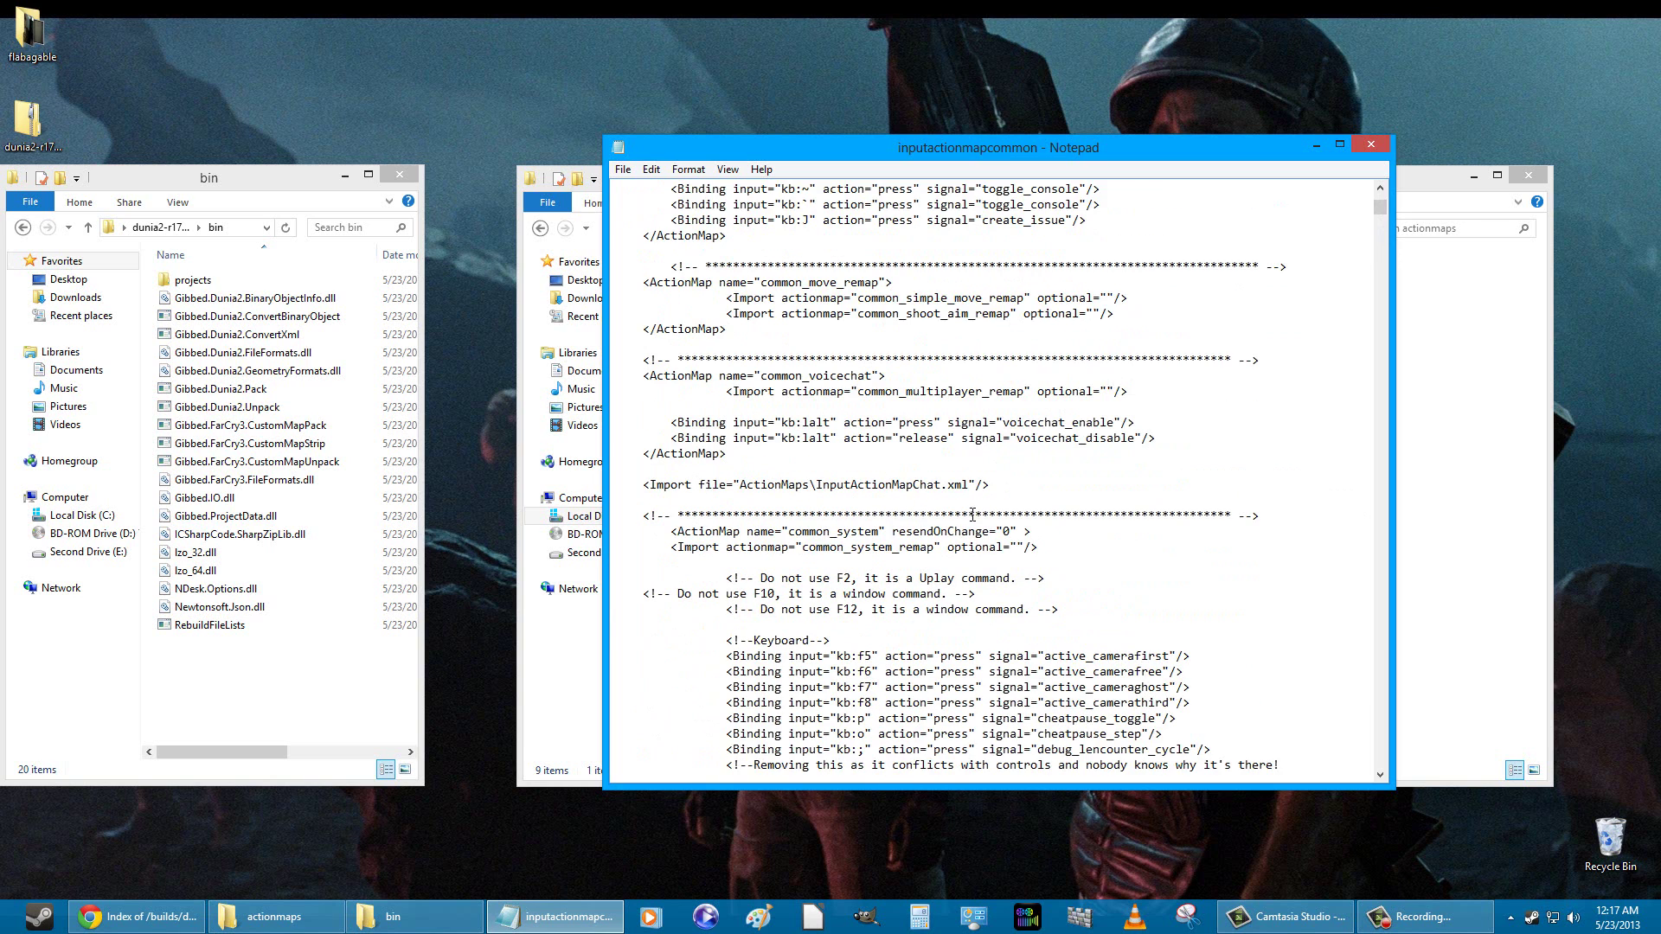
pyautogui.scroll(-5, 1032, 408)
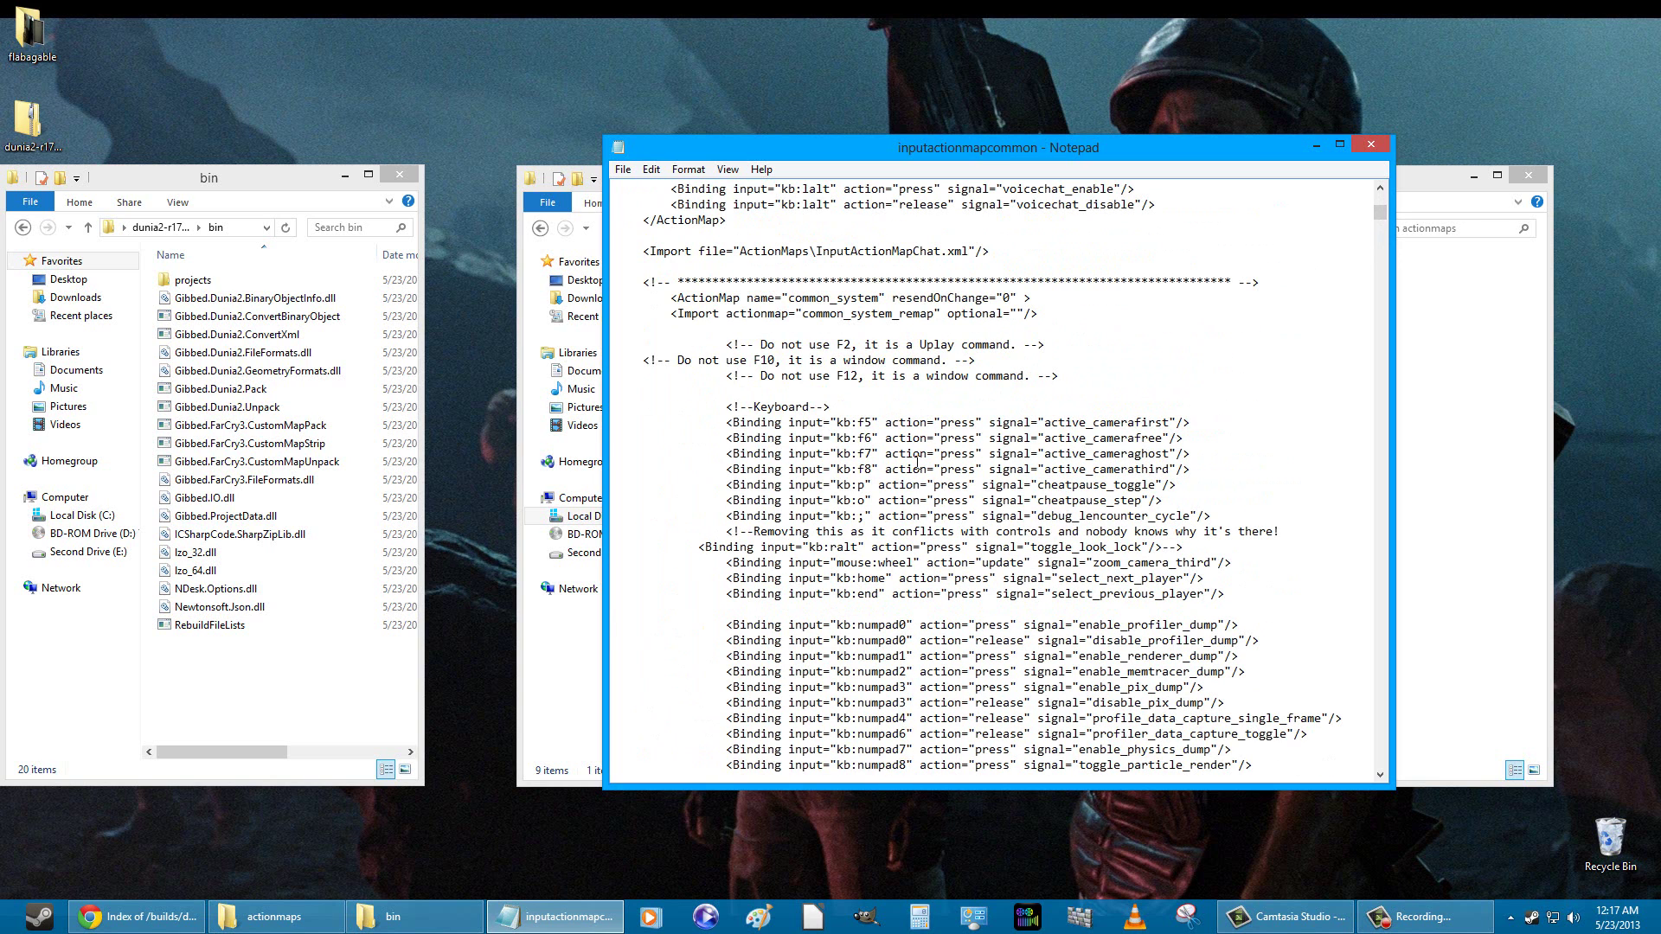
pyautogui.hotkey('ctrl', 'f')
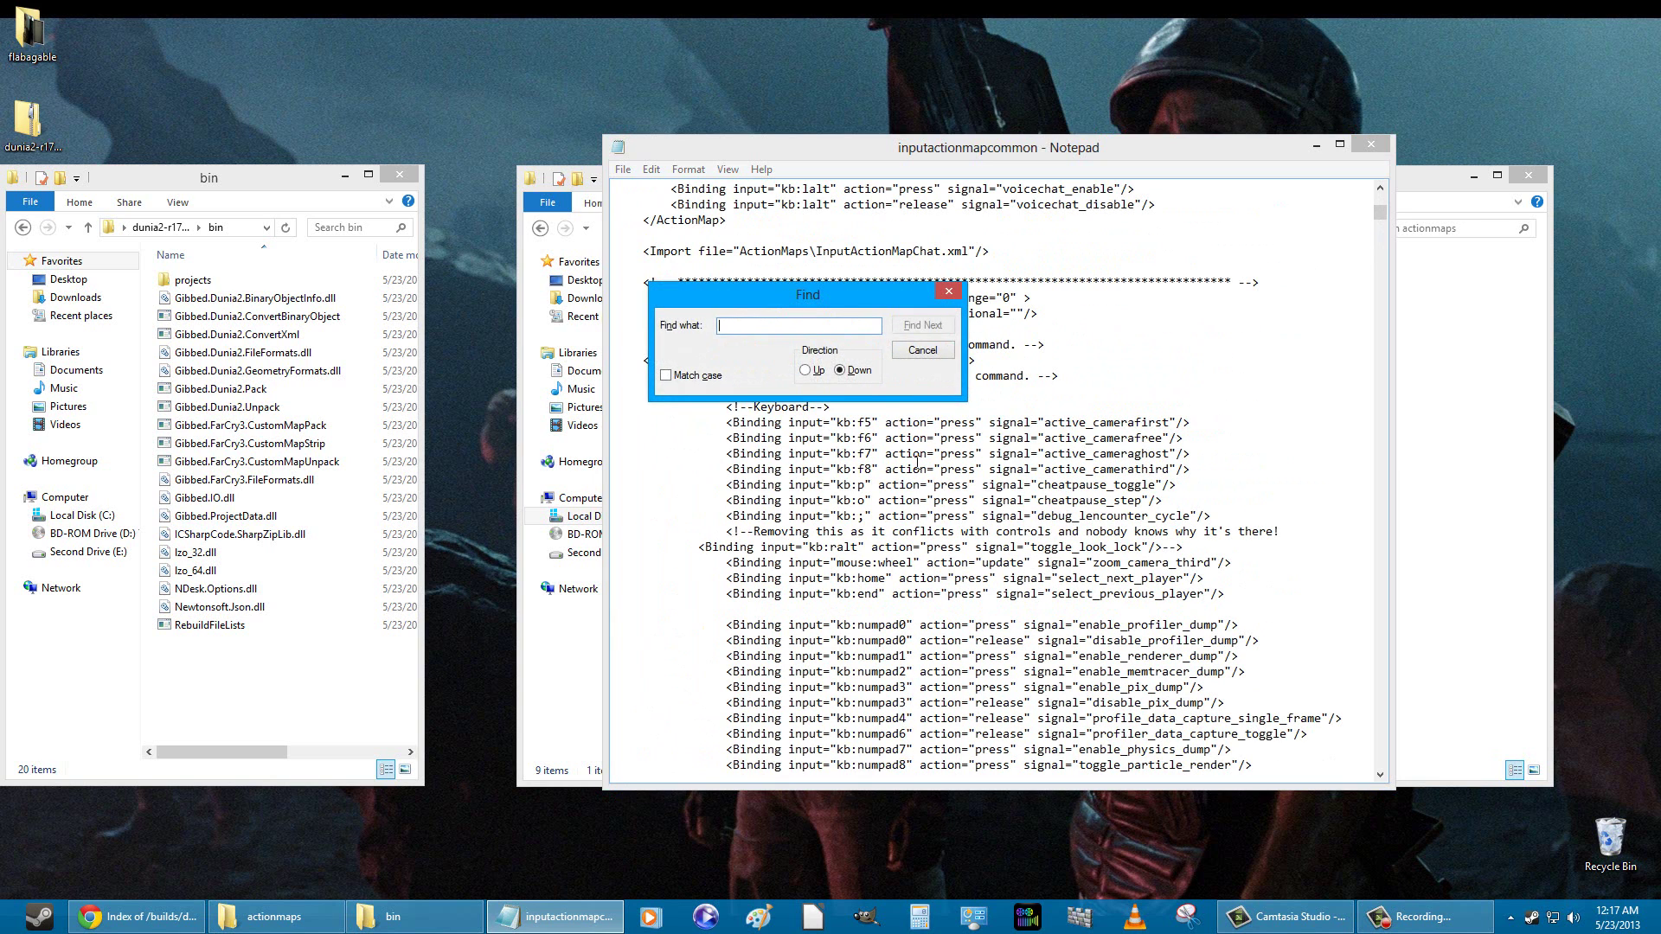
pyautogui.write('mousefilter')
pyautogui.click(919, 327)
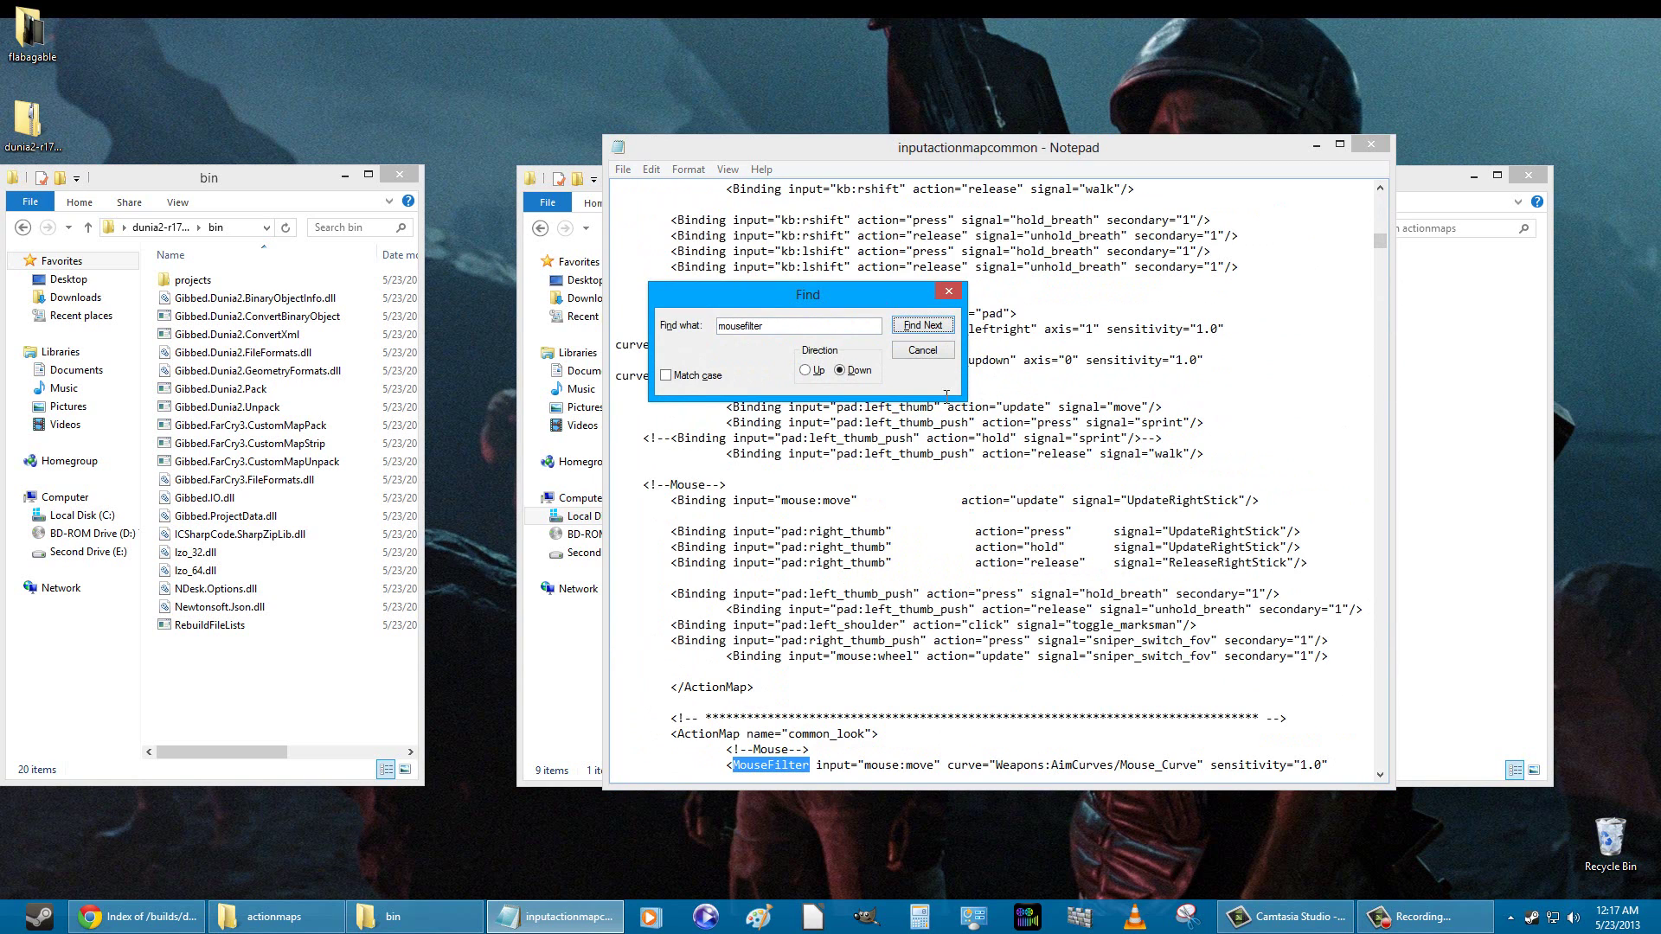
pyautogui.moveTo(1379, 241); pyautogui.dragTo(1379, 245)
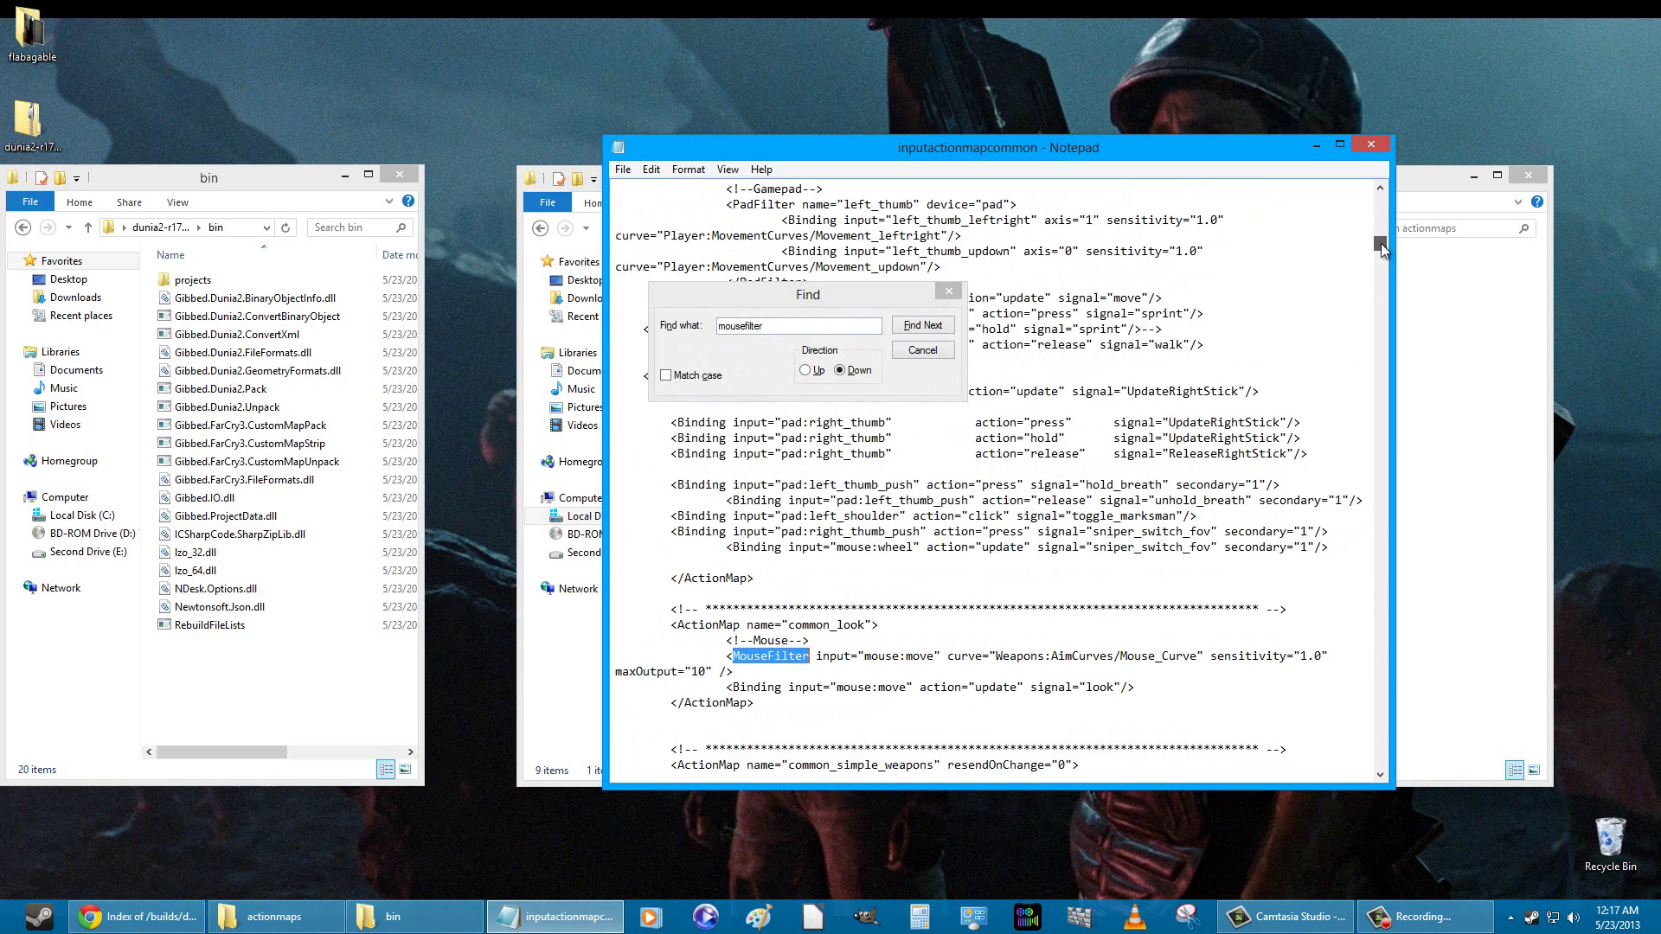
# Change the first MouseFilter entries' maxOutput from "10" to "100".
pyautogui.click(705, 671)
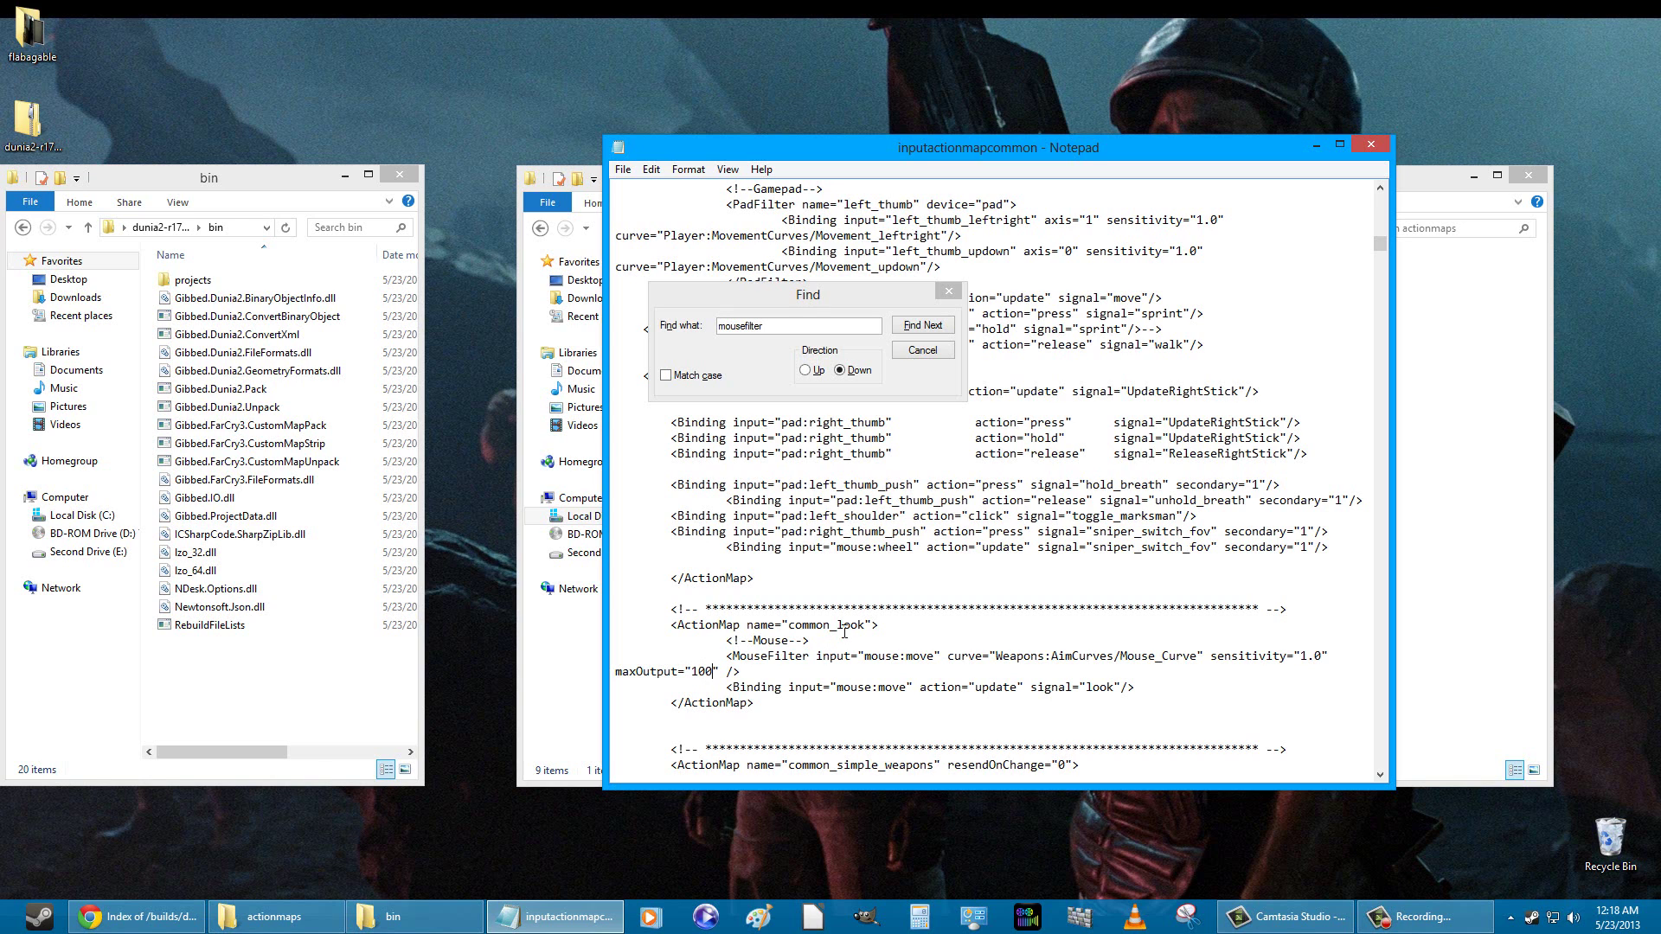
pyautogui.click(919, 326)
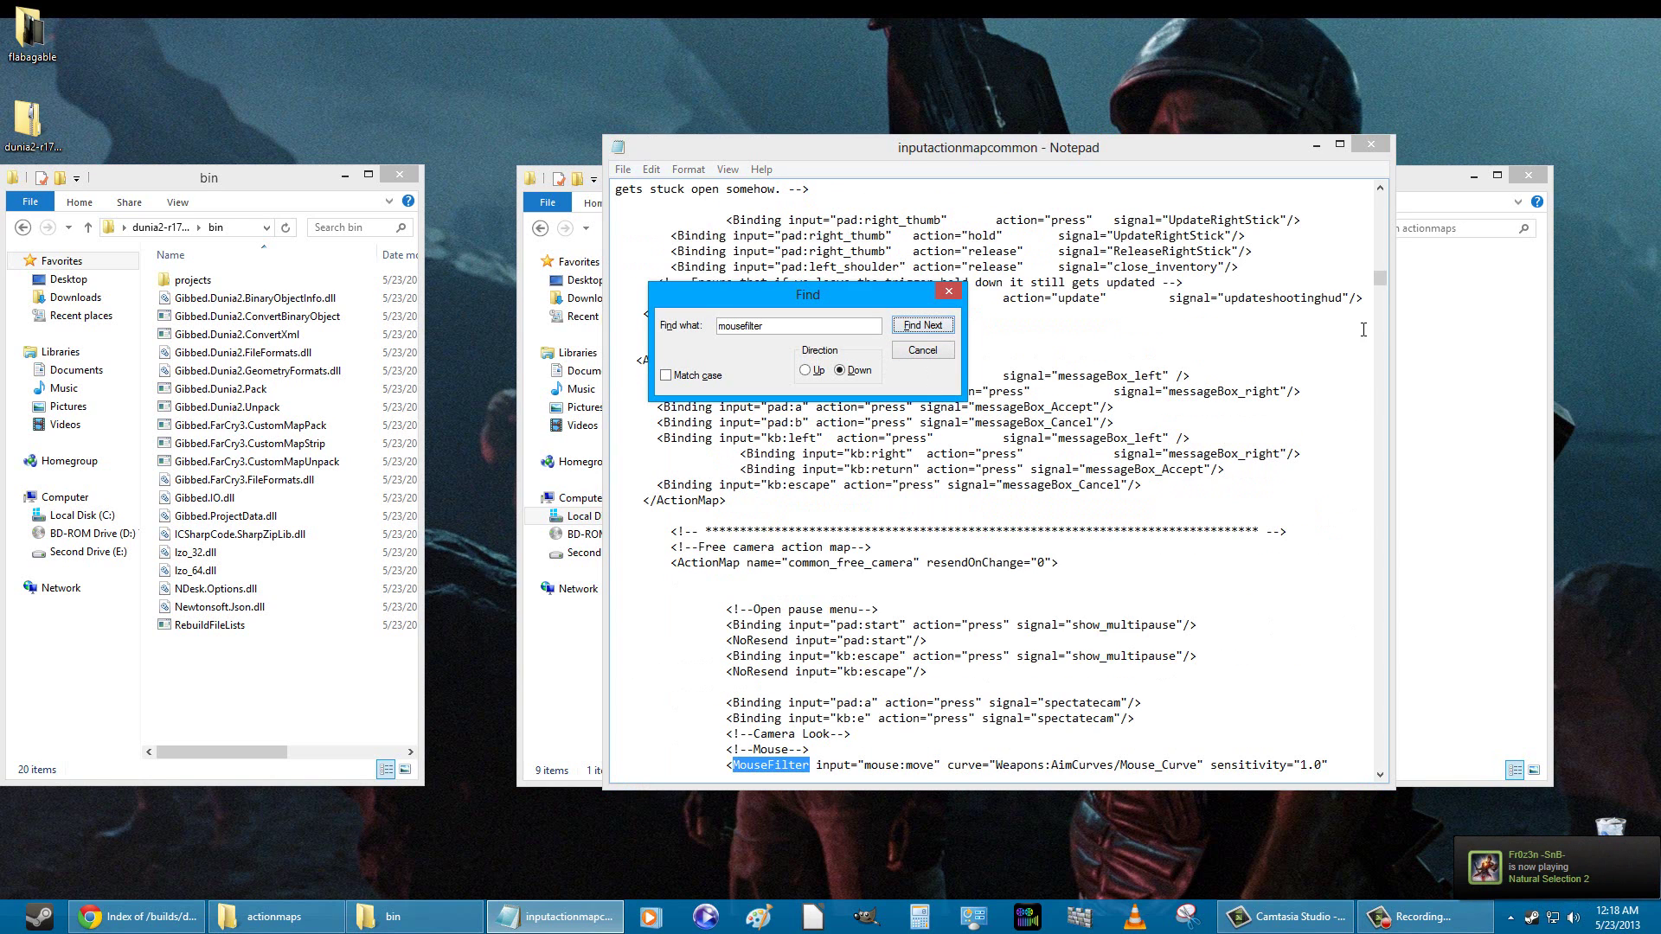
pyautogui.moveTo(1388, 717); pyautogui.dragTo(1490, 714)
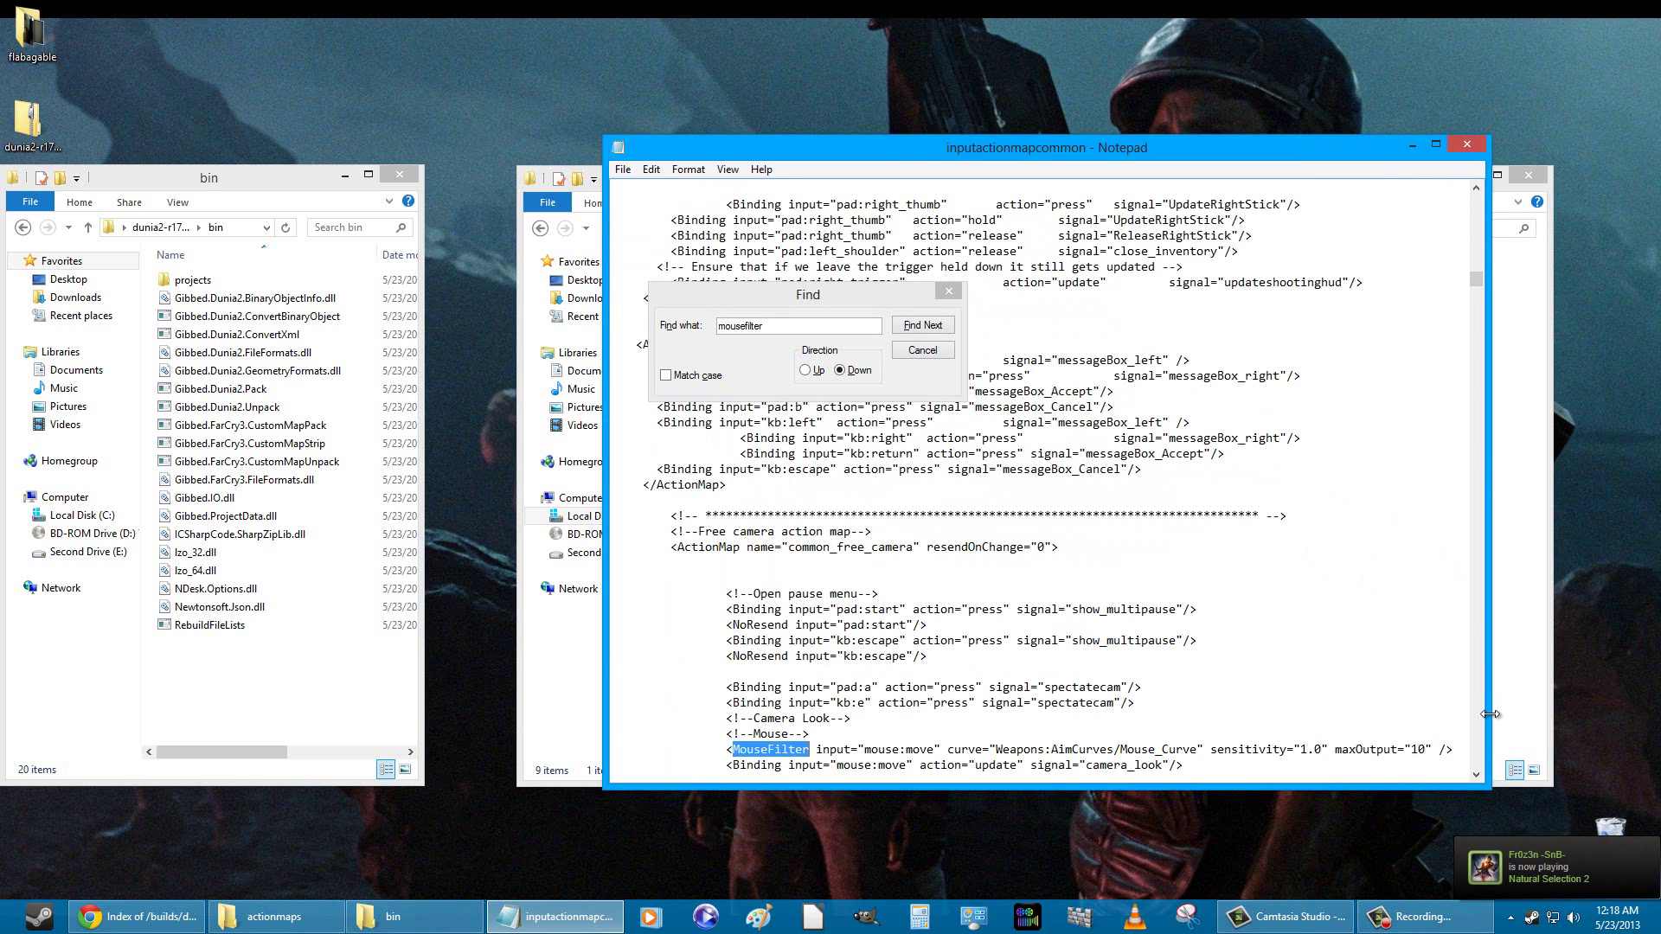
pyautogui.click(1428, 751)
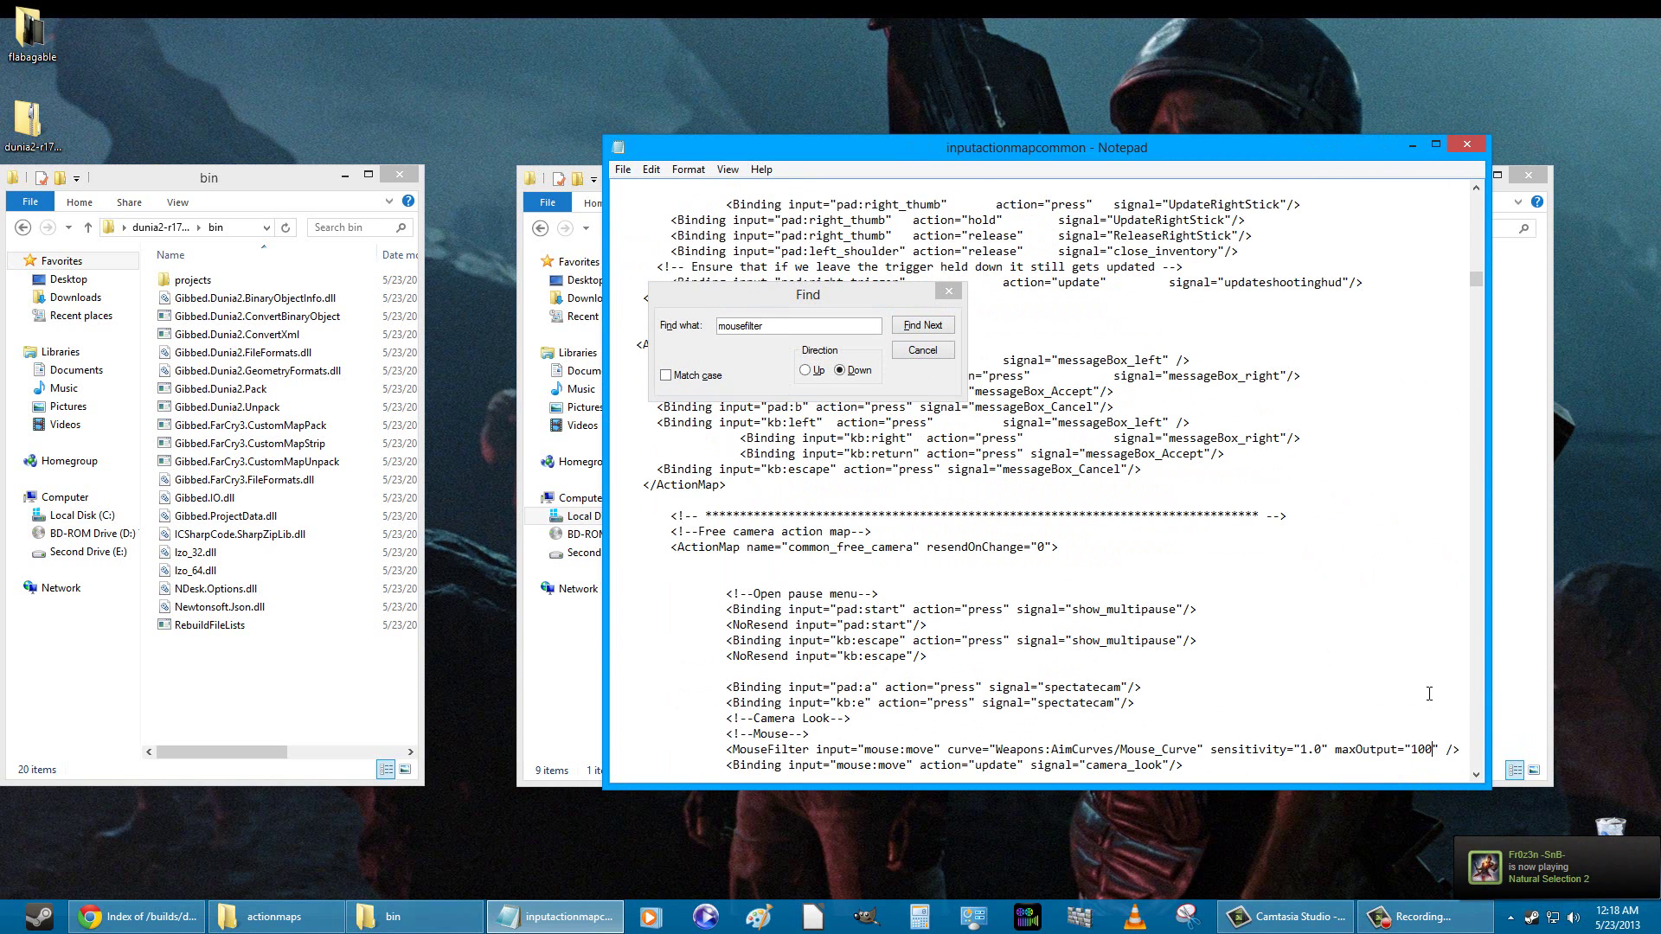
pyautogui.click(922, 326)
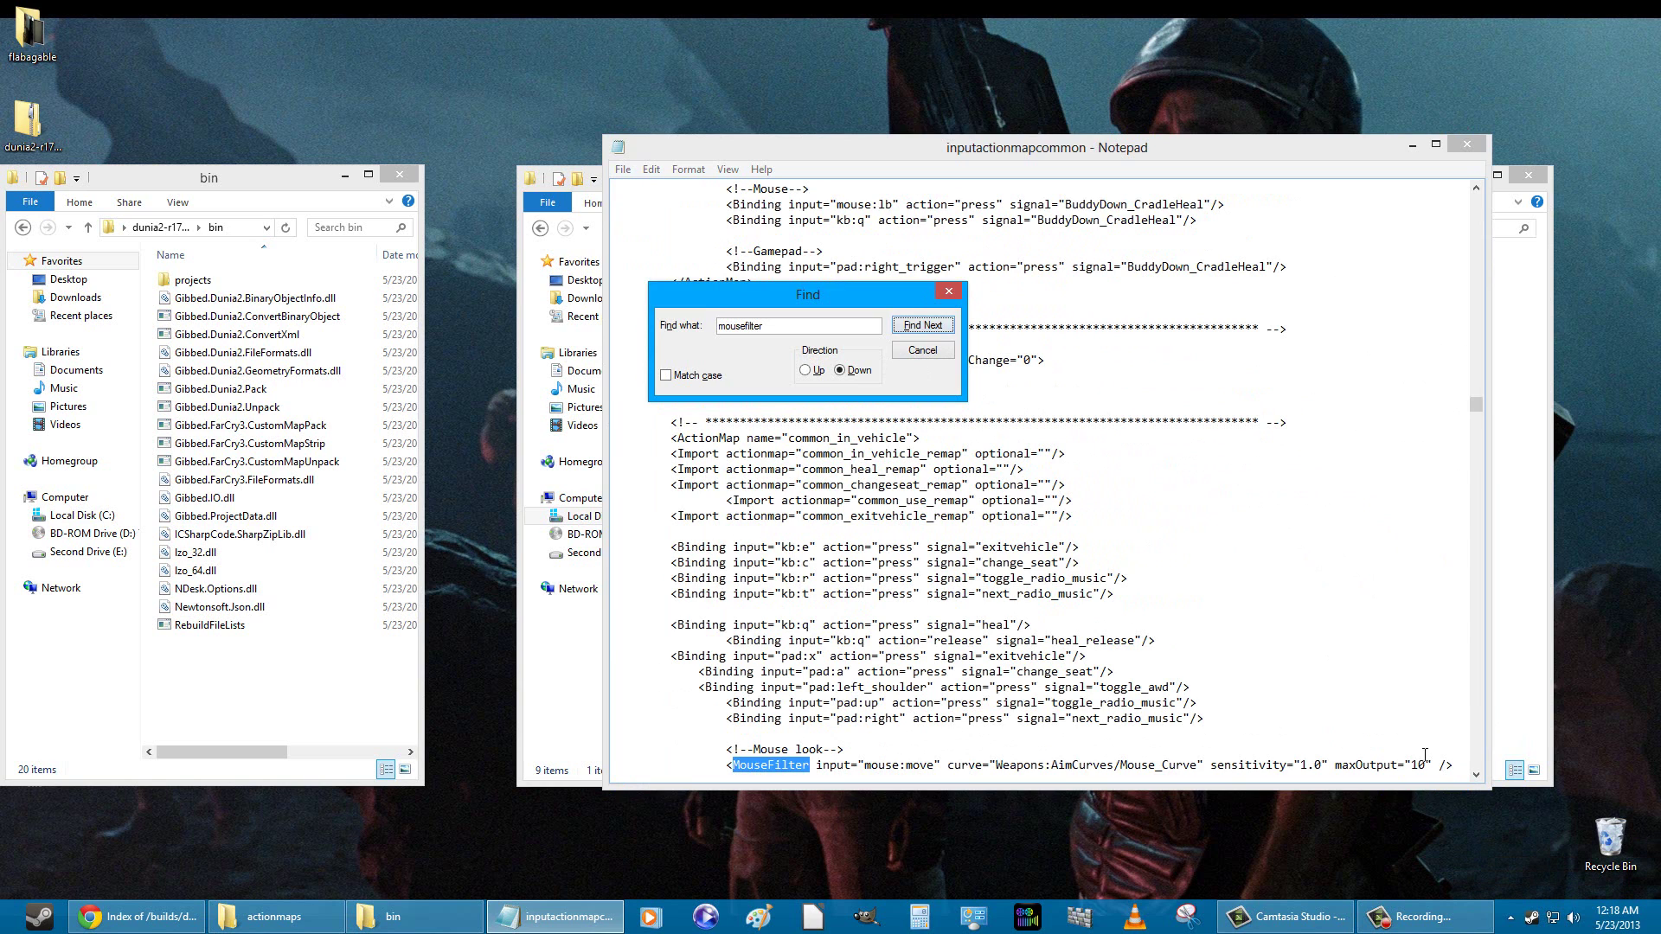
pyautogui.click(1428, 760)
pyautogui.write('0')
pyautogui.click(945, 326)
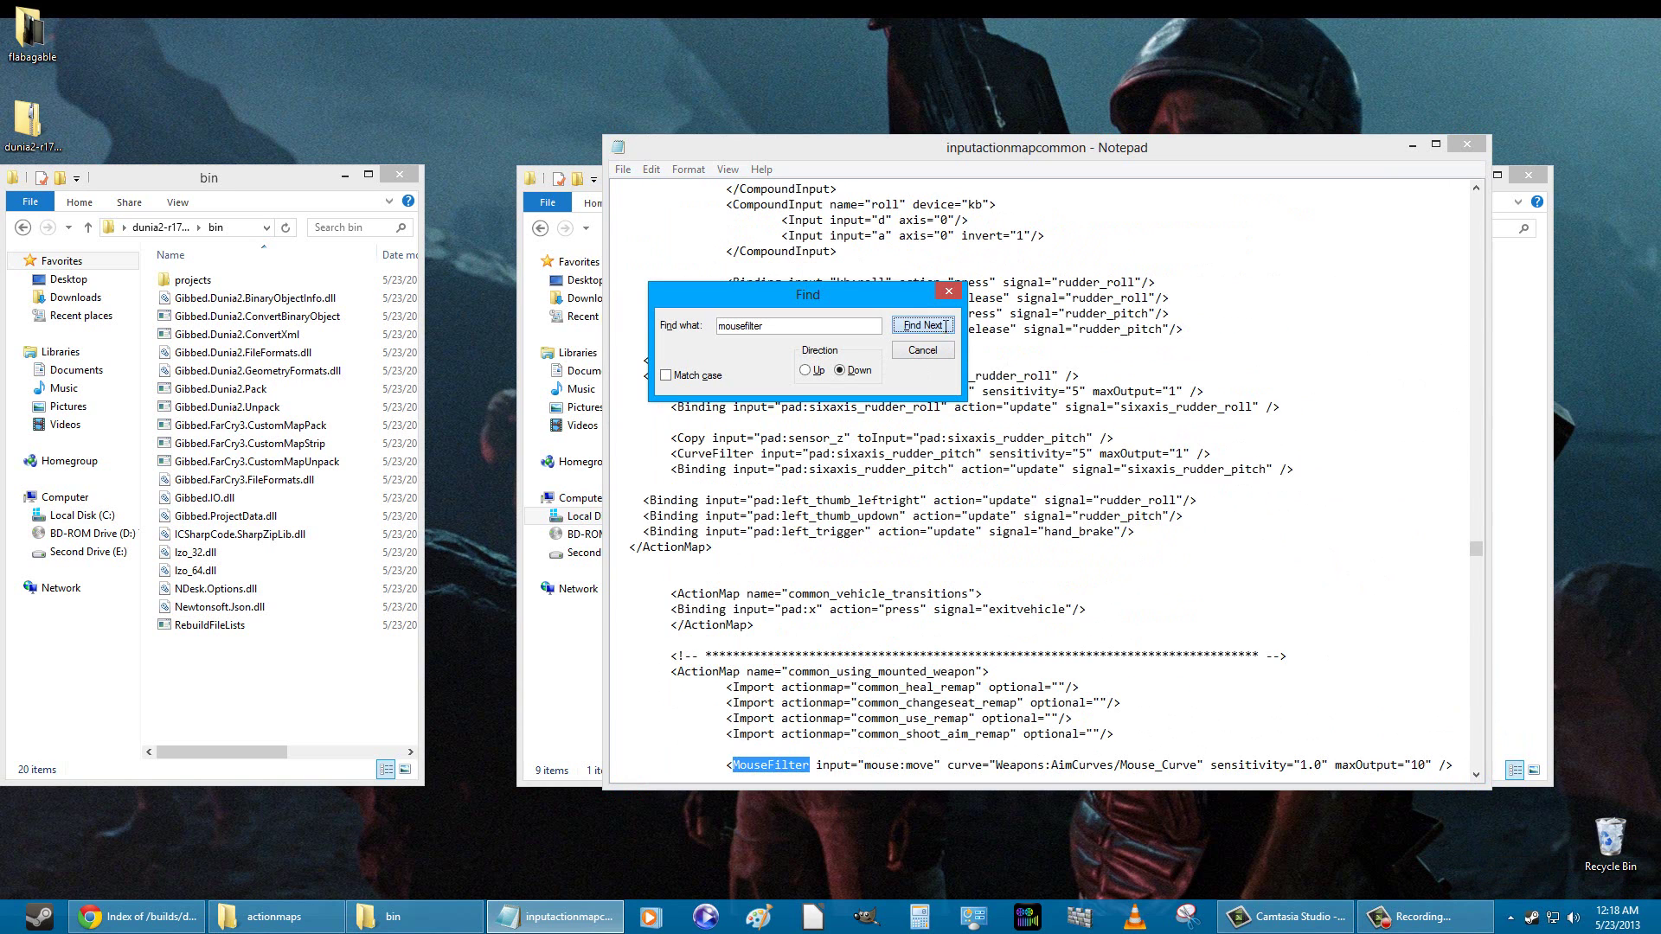
pyautogui.click(1425, 768)
pyautogui.write('0')
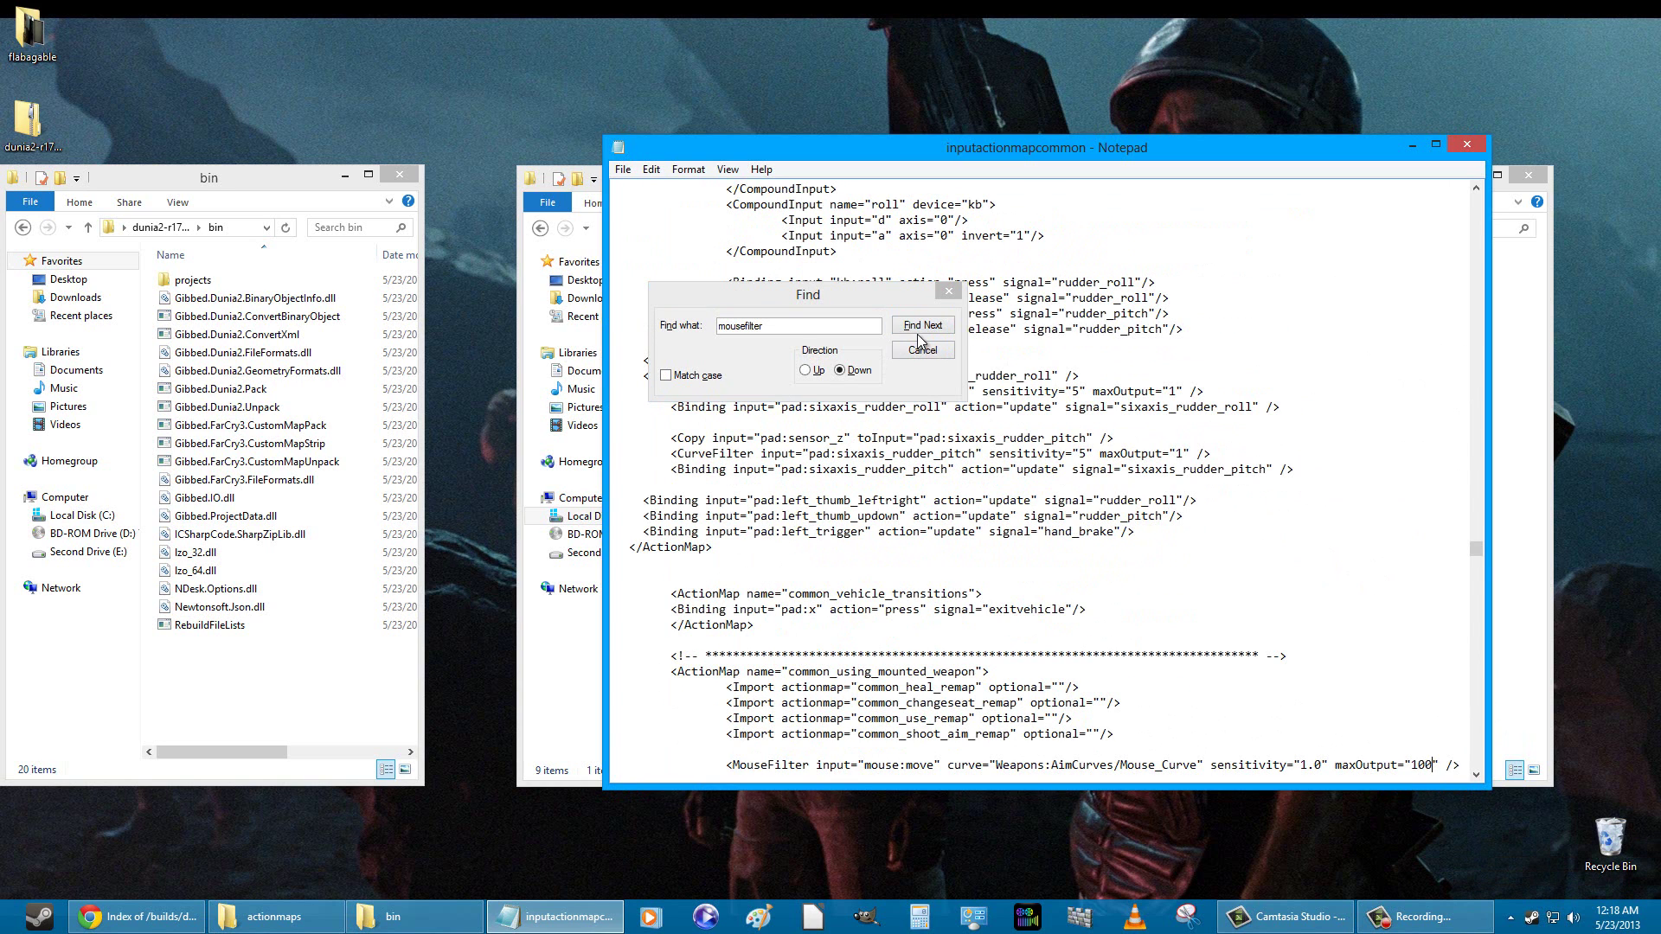
# Raise maxOutput to "100" on the remaining MouseFilter matches, including the spectator camera.
pyautogui.click(921, 329)
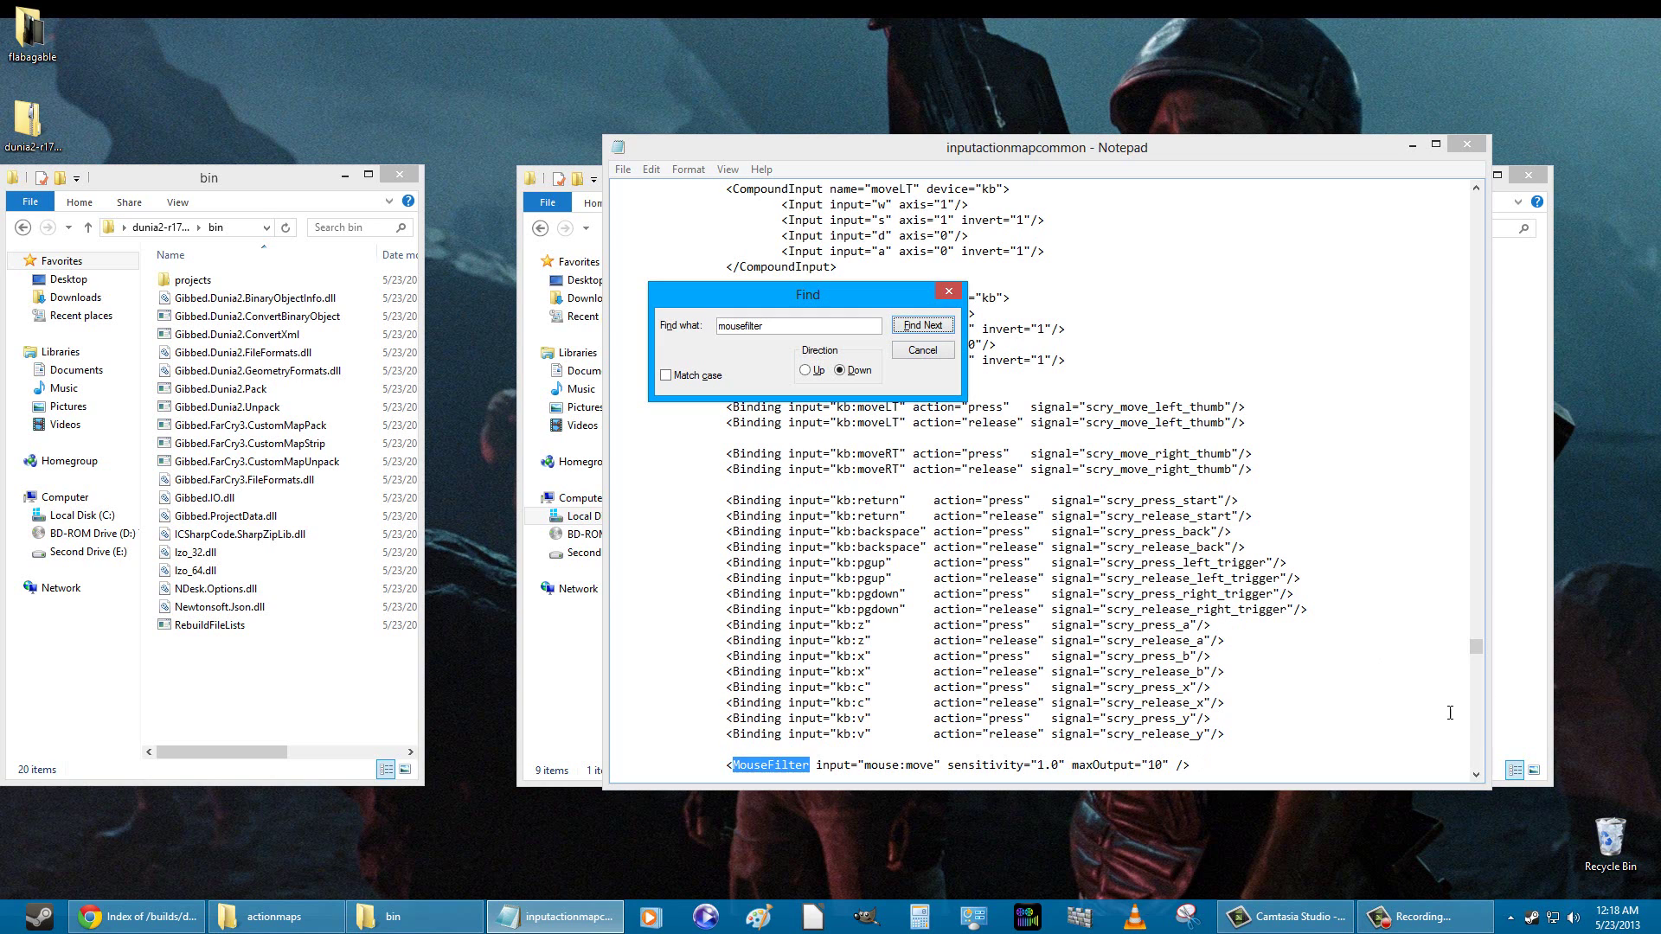
pyautogui.click(1165, 765)
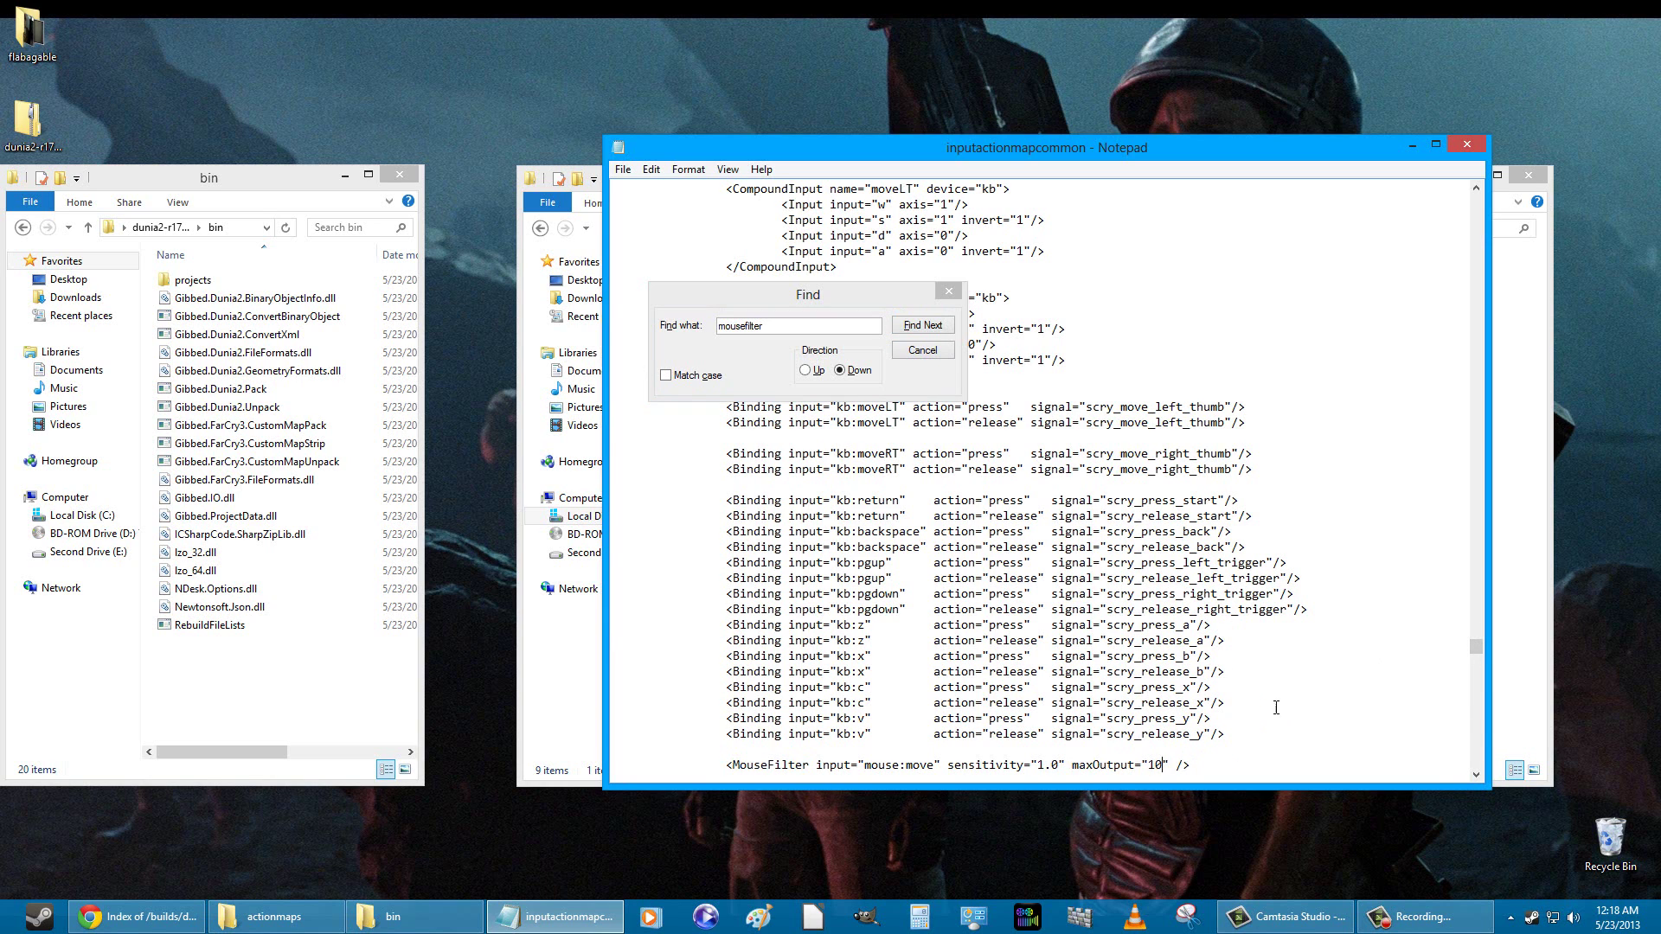
pyautogui.click(929, 328)
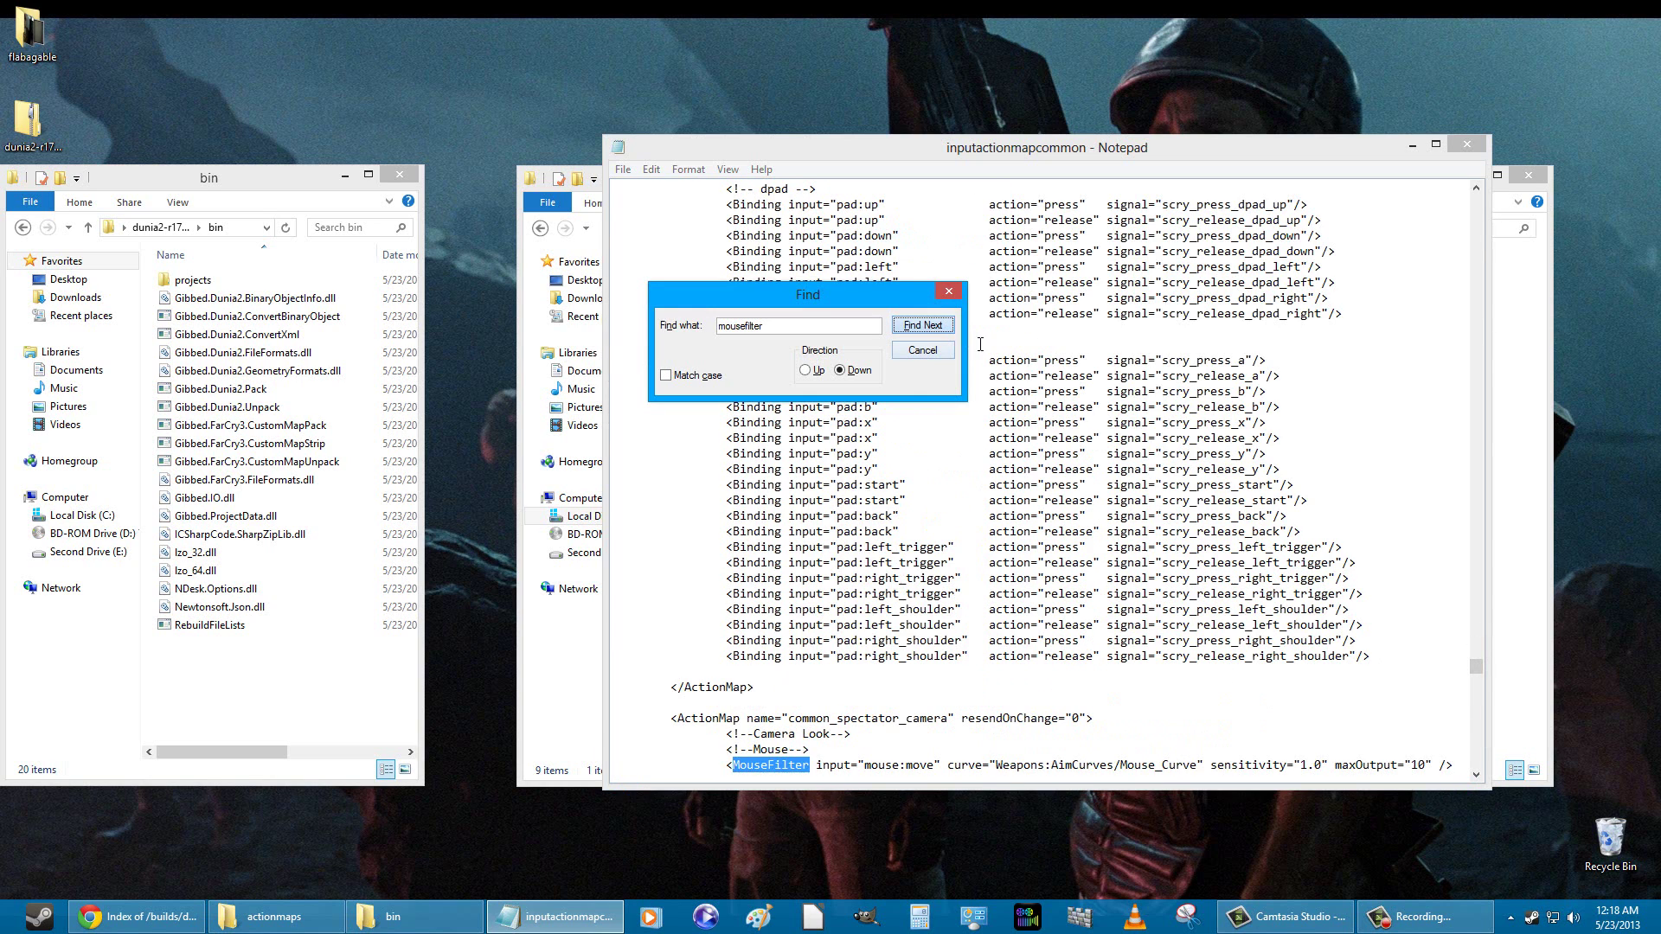
pyautogui.click(1425, 768)
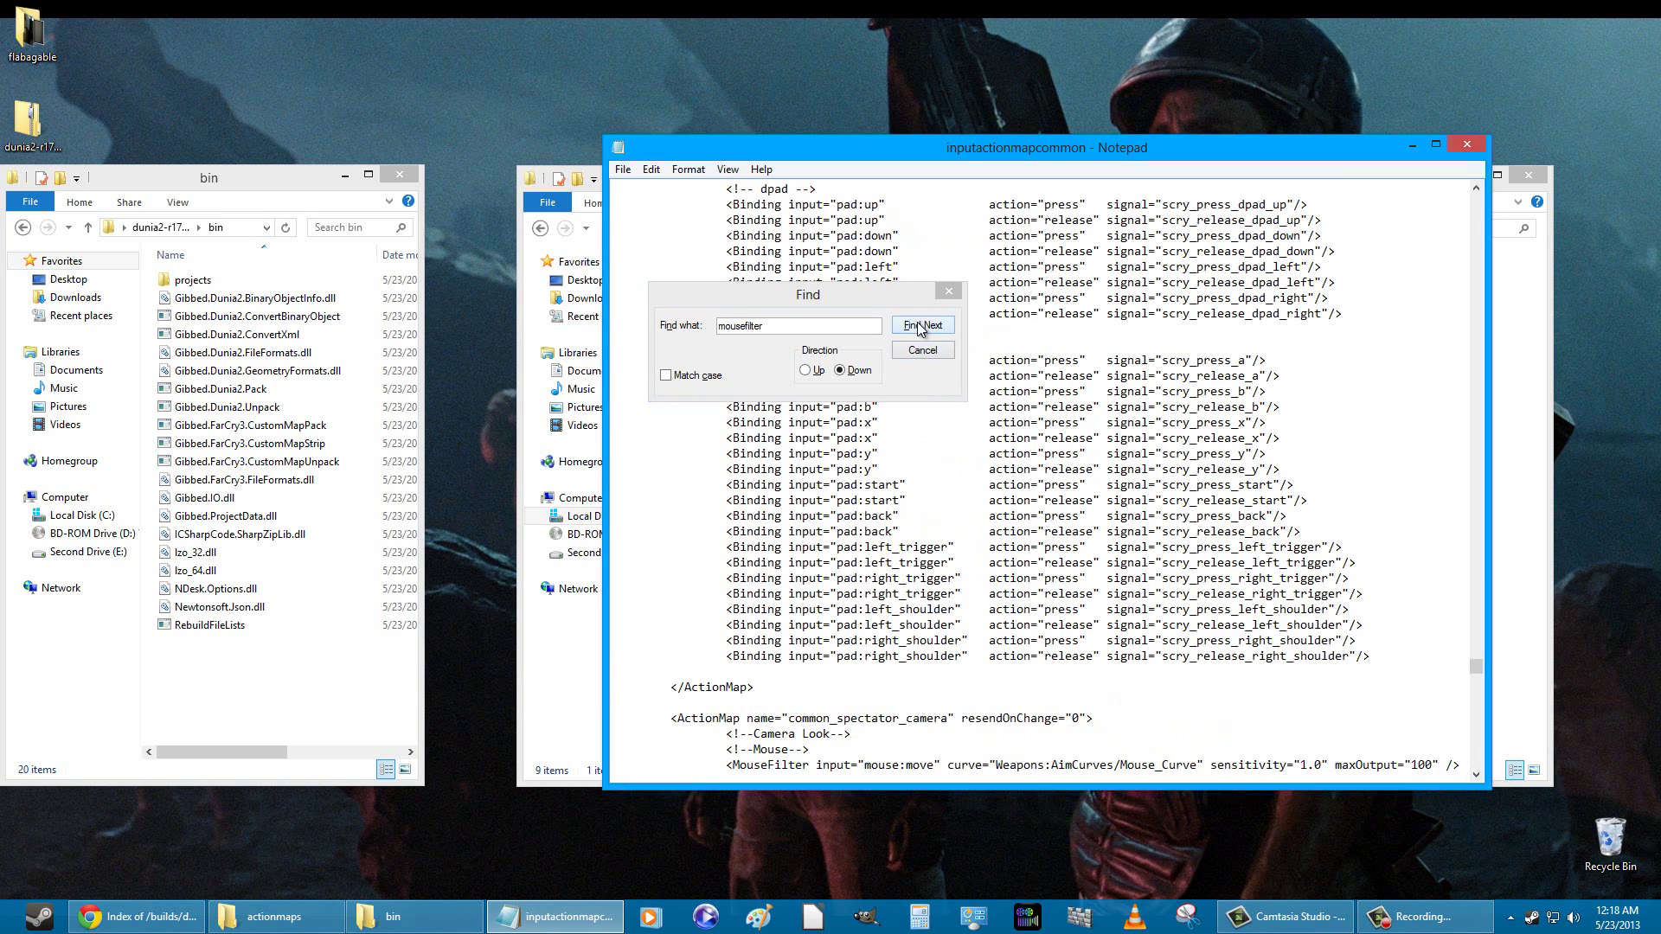
pyautogui.click(922, 326)
pyautogui.click(1080, 763)
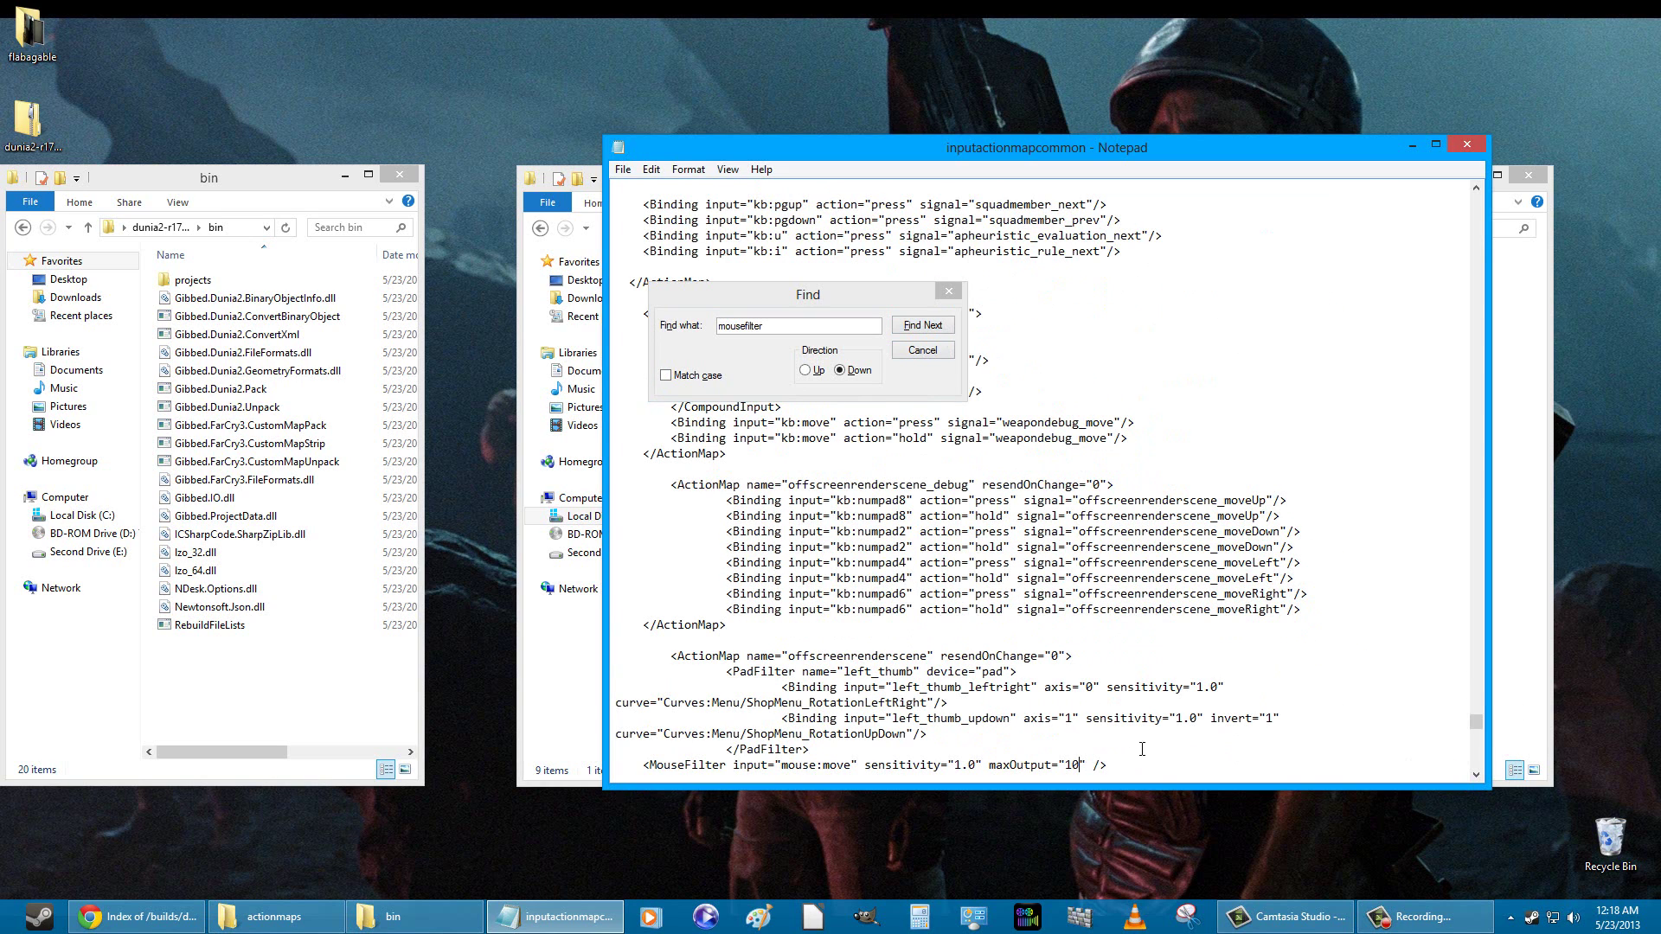
# Confirm no MouseFilter matches remain and close the Find box.
pyautogui.click(917, 325)
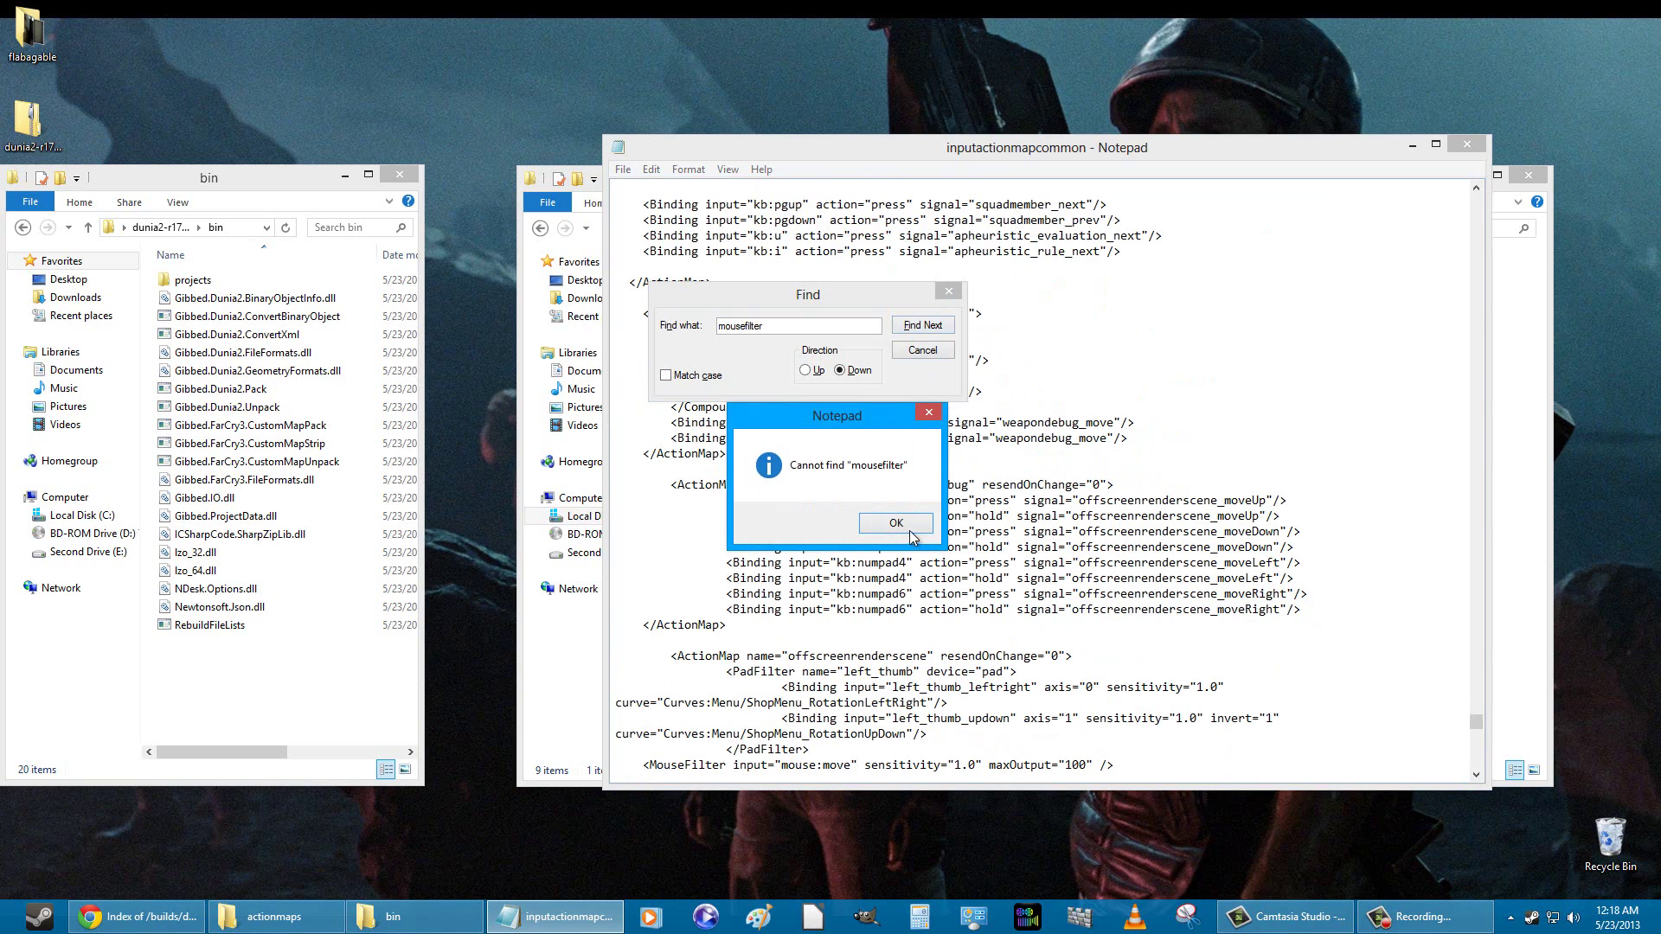
pyautogui.click(895, 524)
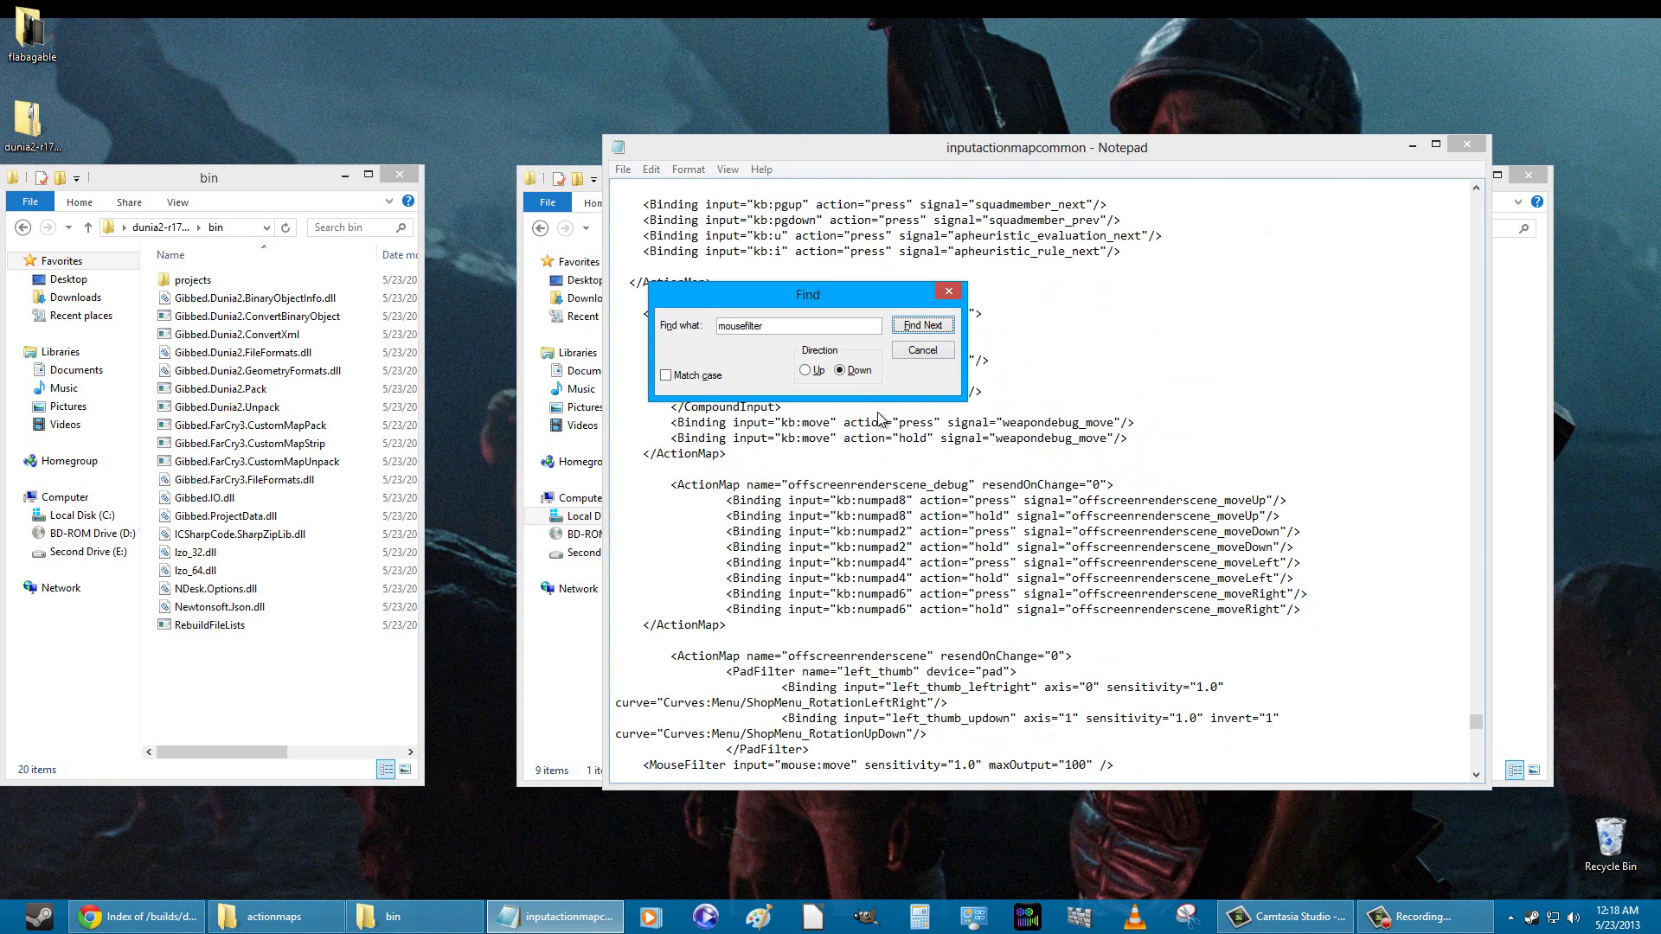
pyautogui.click(922, 352)
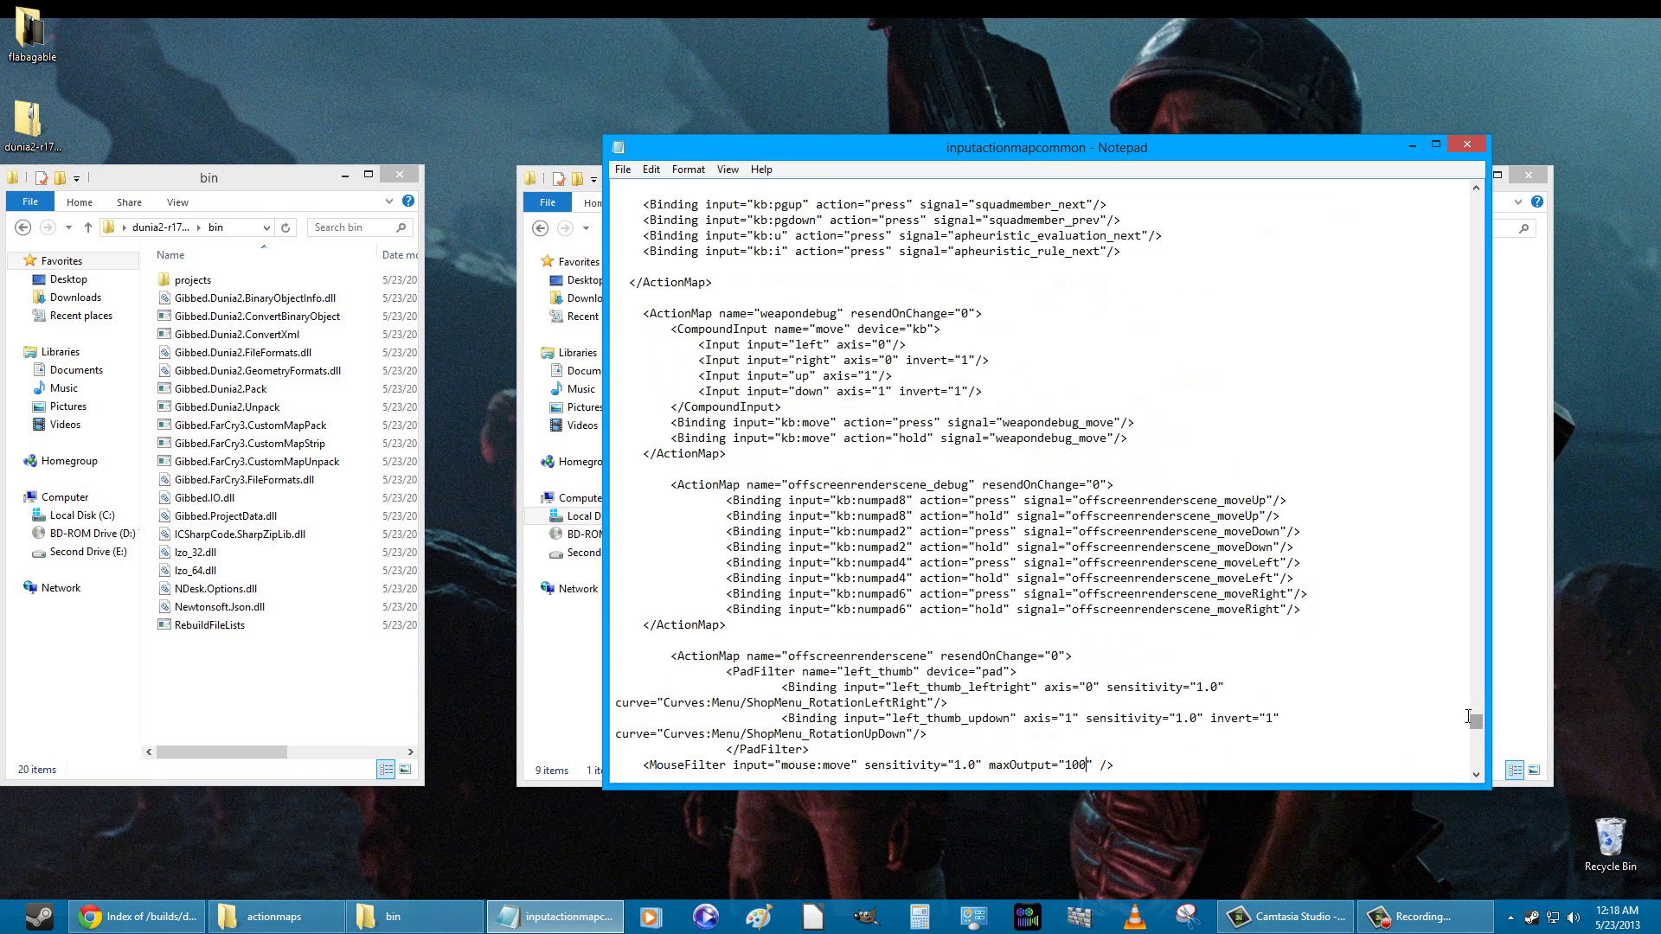
pyautogui.click(630, 171)
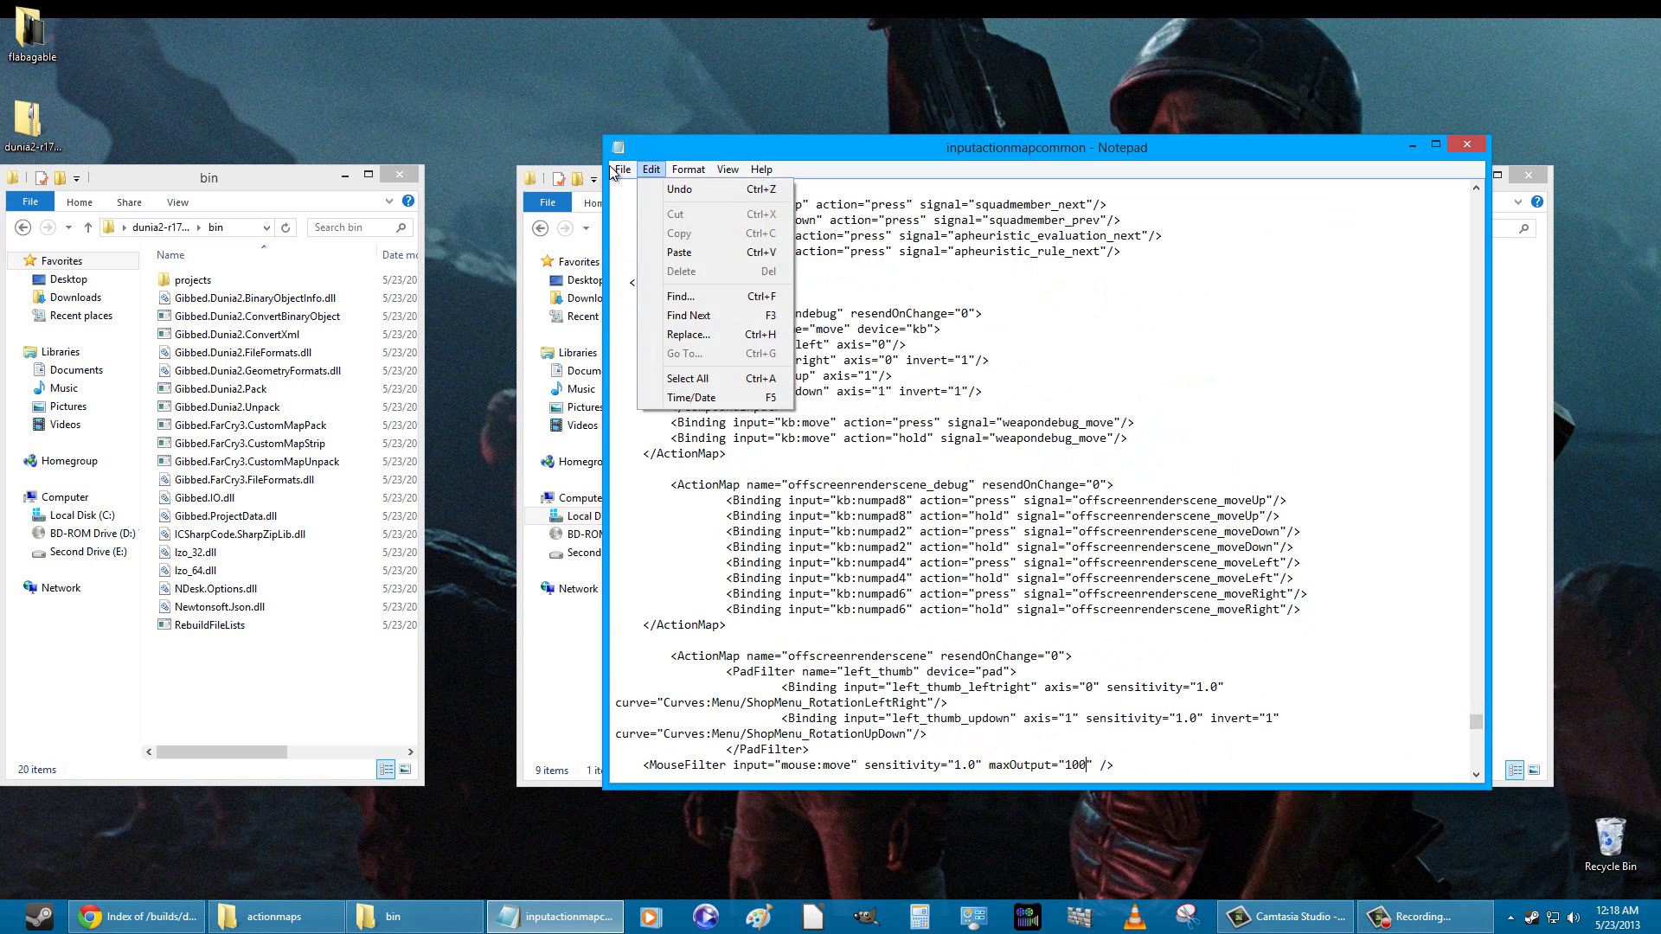
# Close Notepad and go back twice from actionmaps to the data_win32 folder.
pyautogui.click(623, 170)
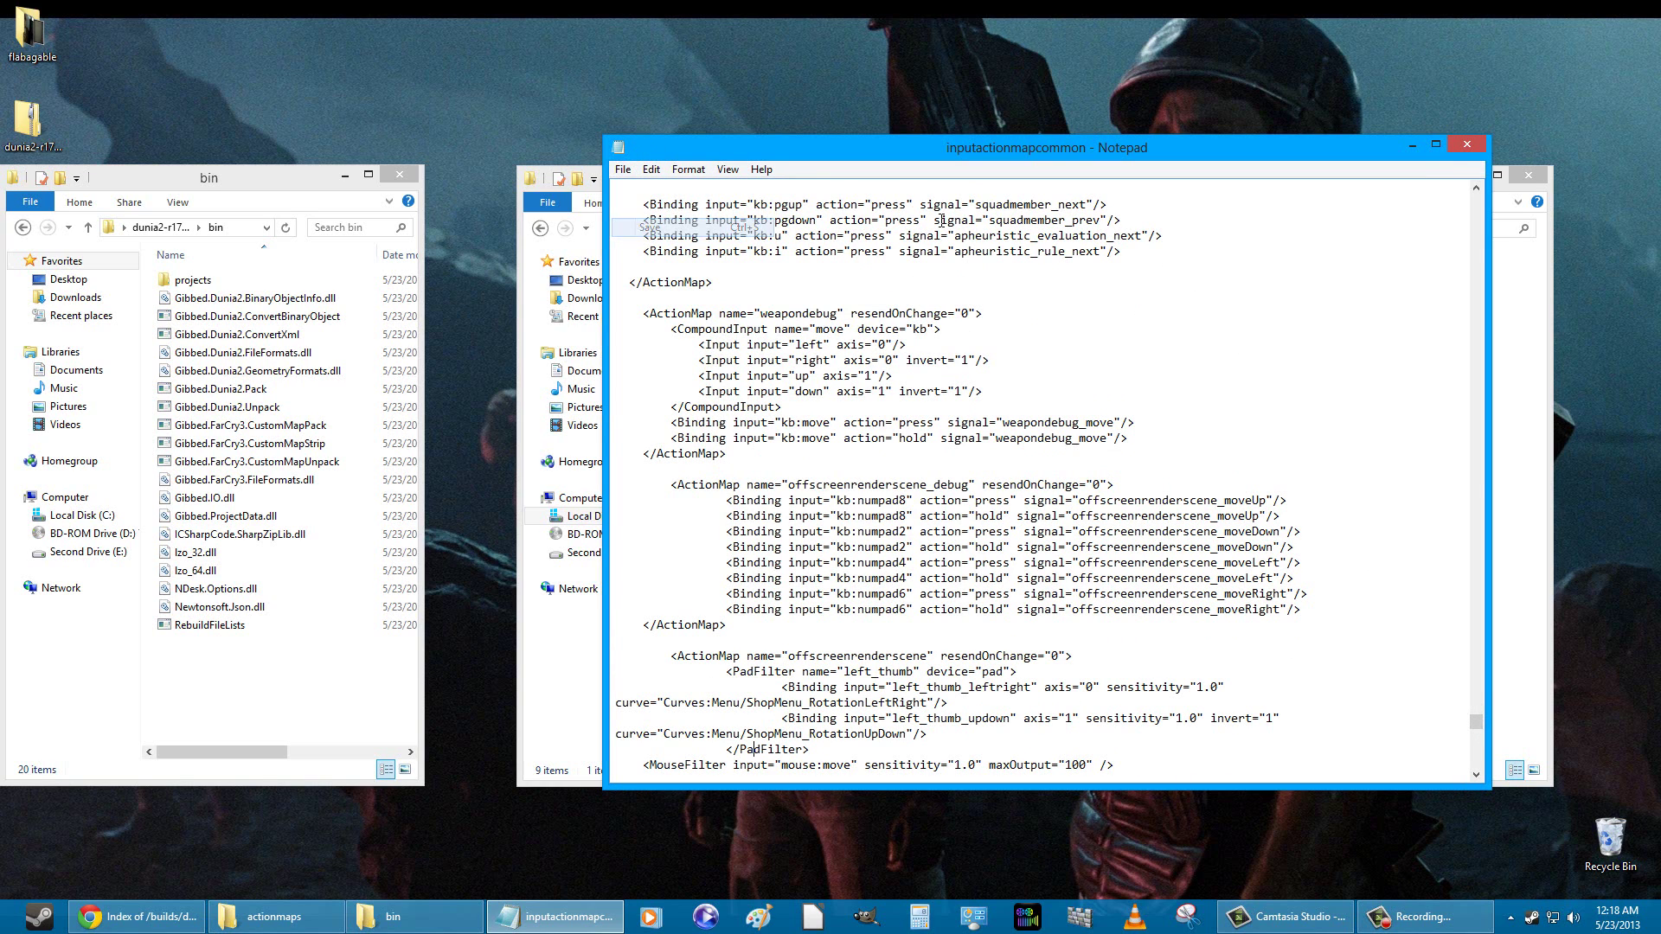
pyautogui.click(1468, 151)
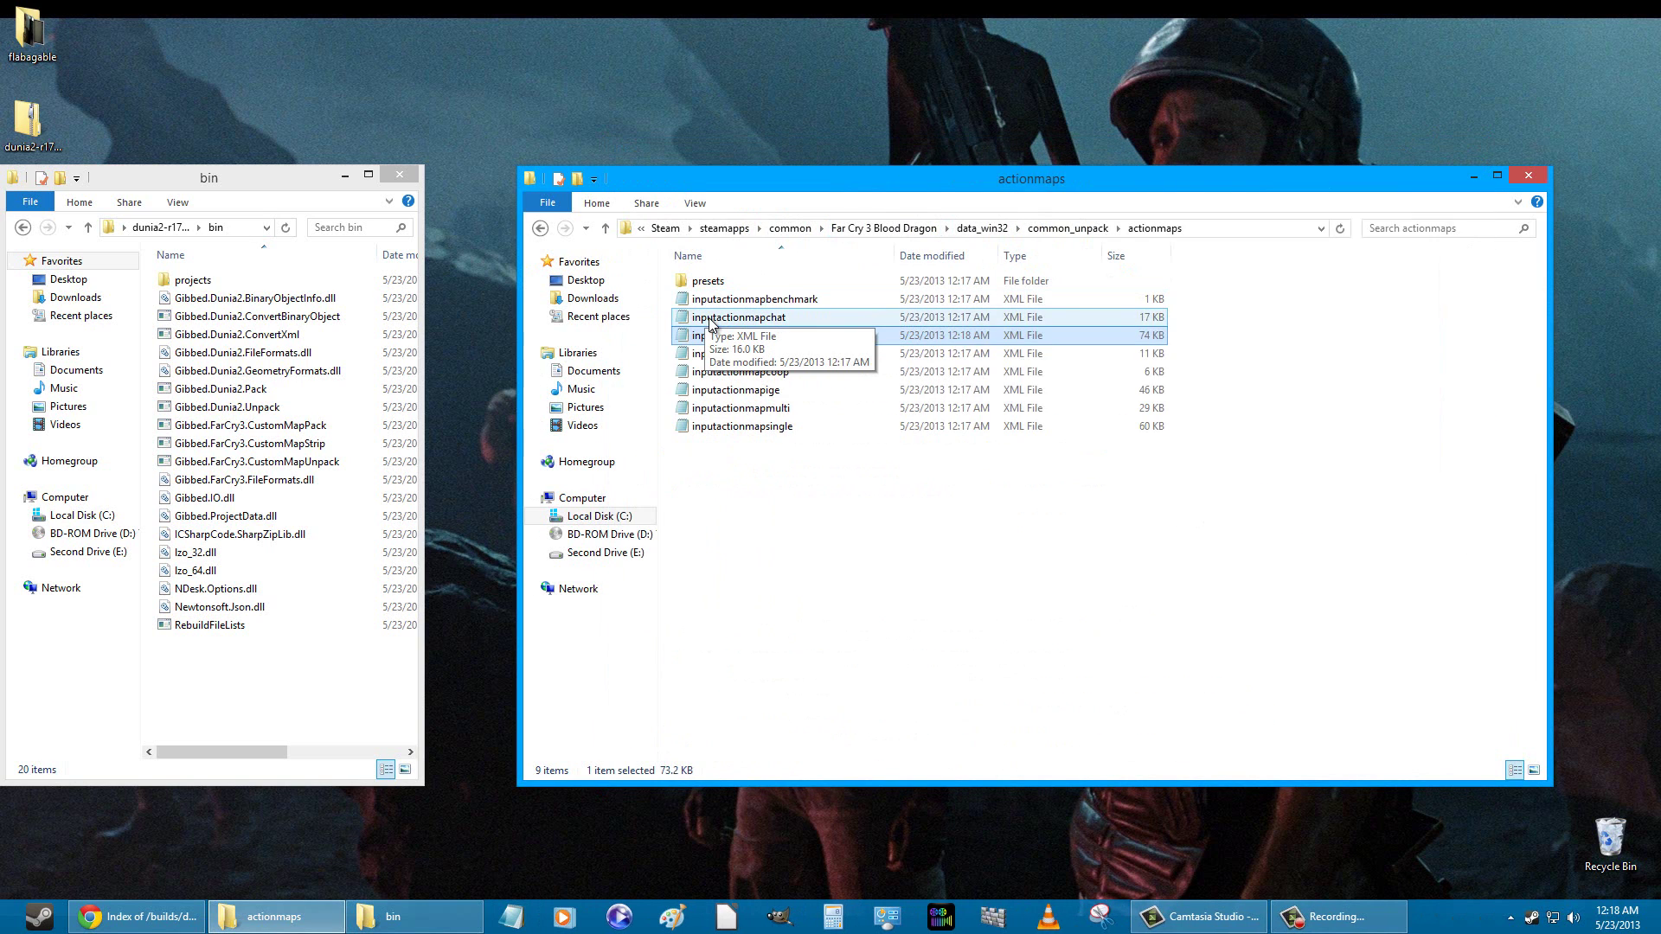
pyautogui.click(540, 228)
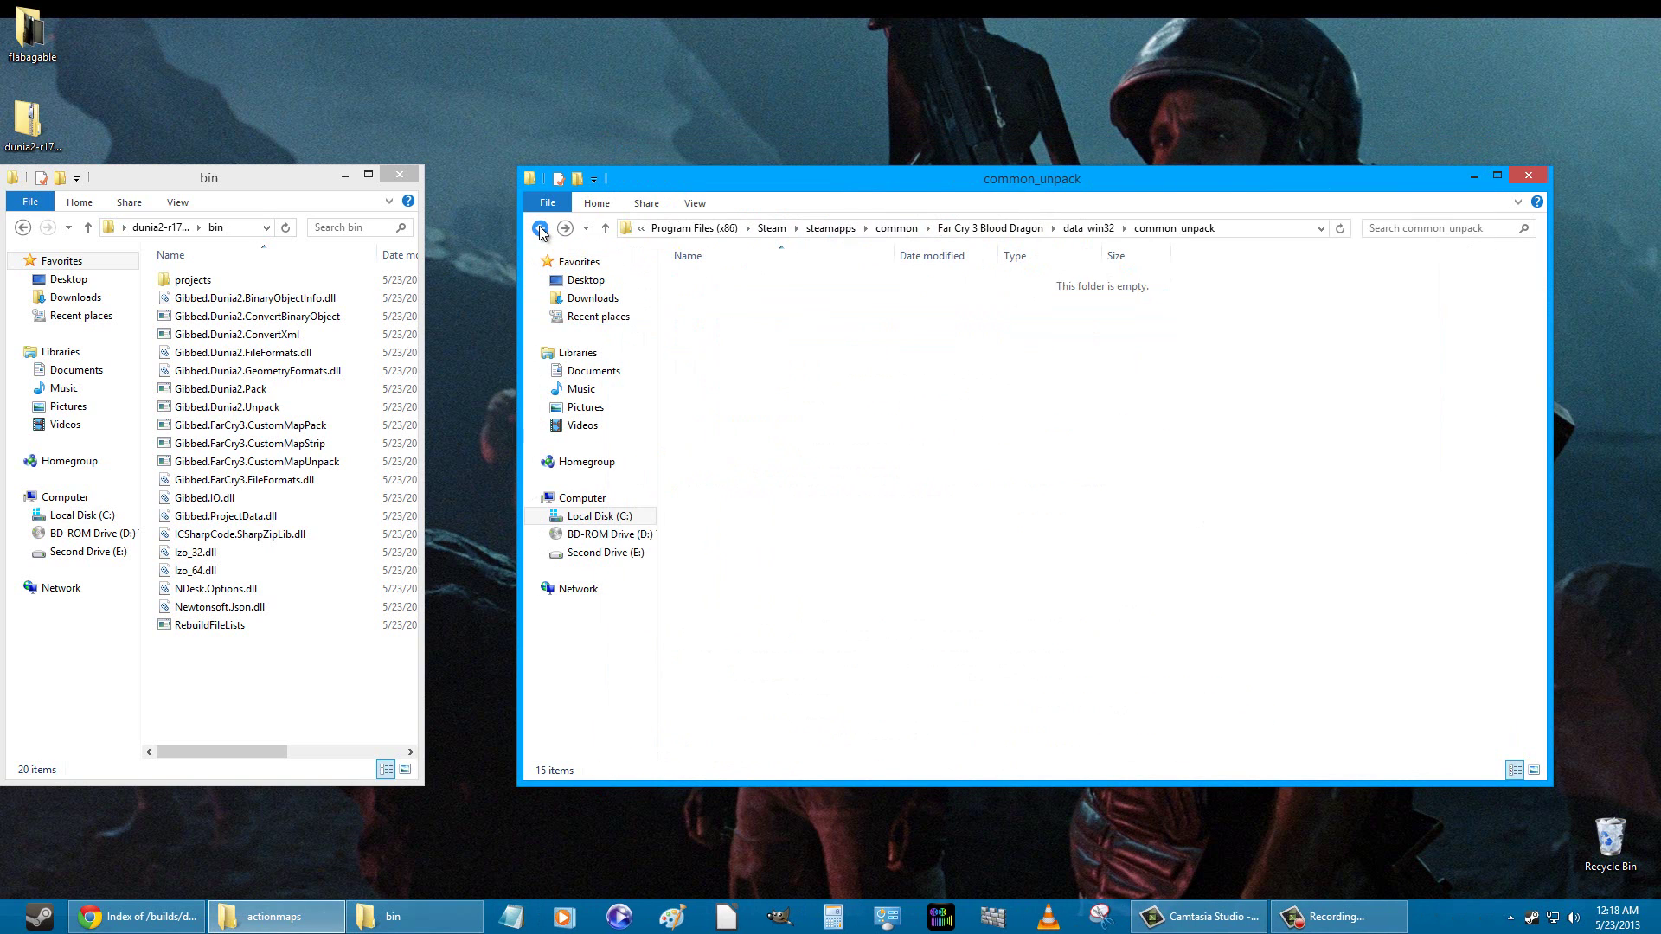
pyautogui.click(540, 229)
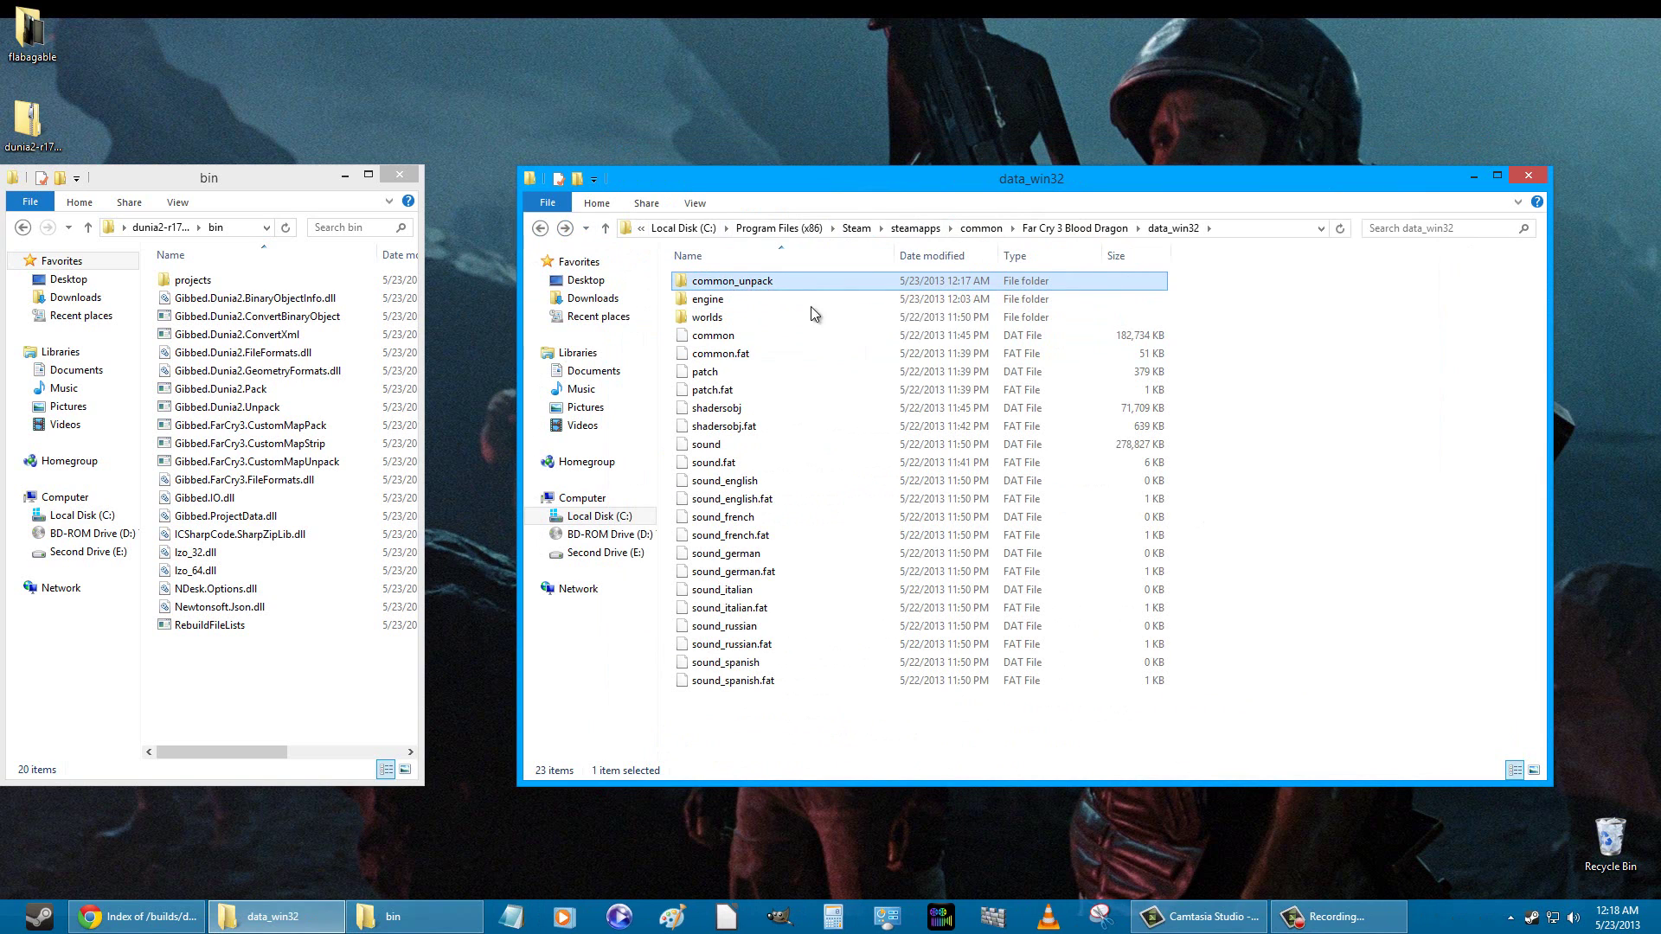
pyautogui.moveTo(724, 287)
pyautogui.moveTo(424, 296); pyautogui.dragTo(500, 296)
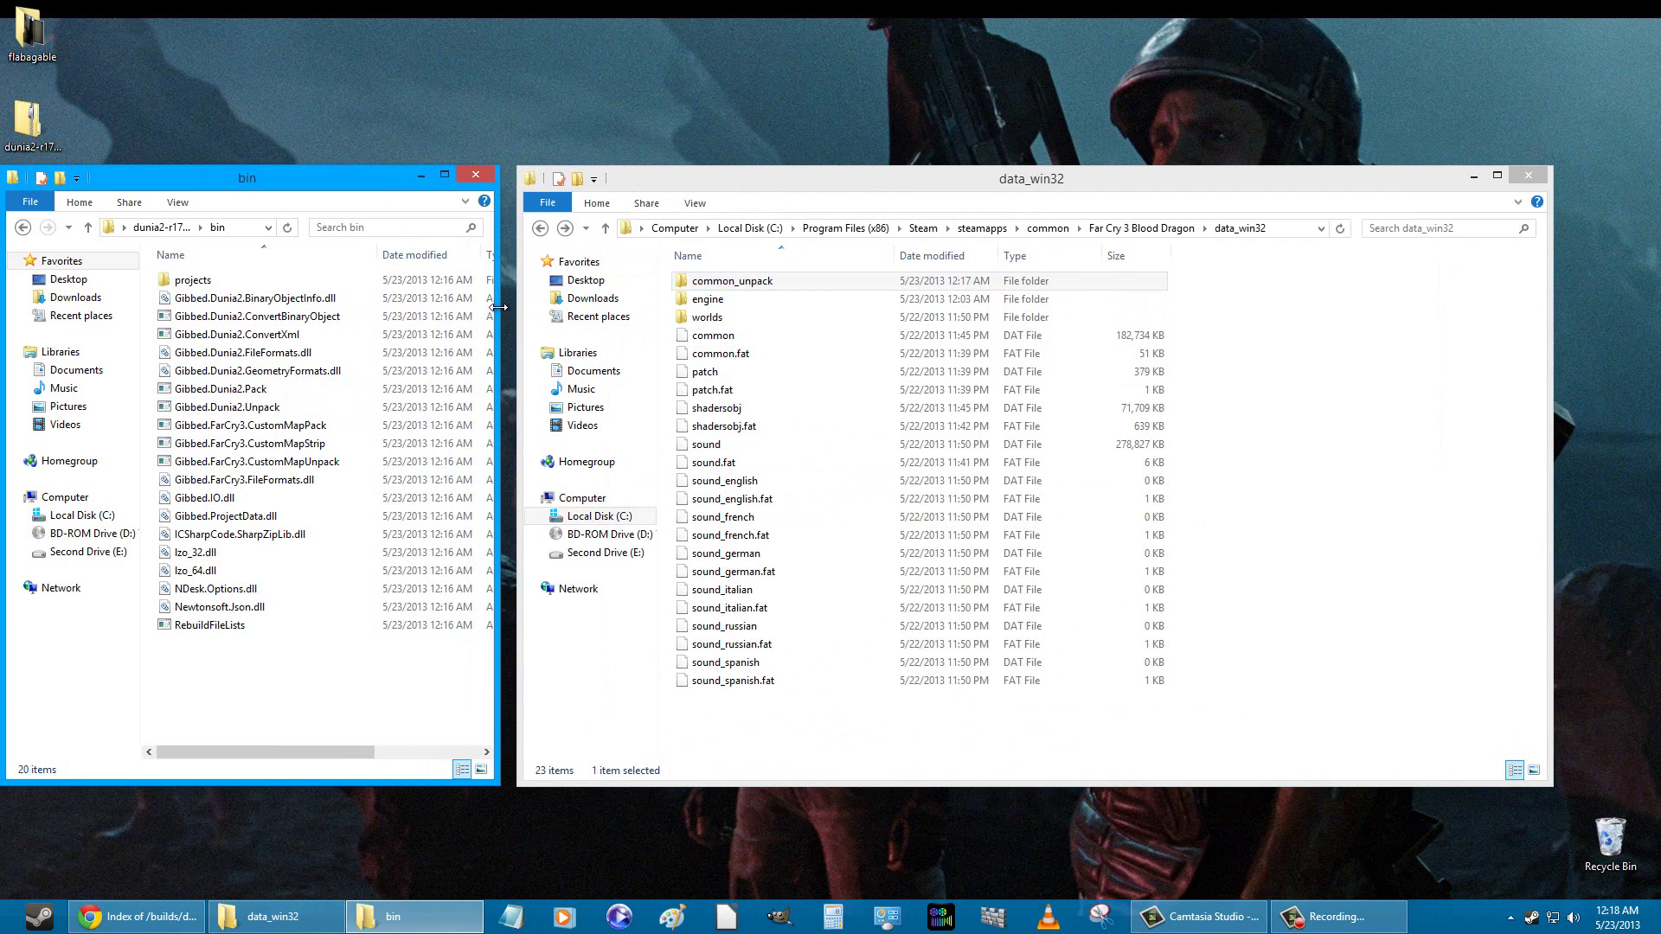
# Repack common_unpack with Gibbed.Dunia2.Pack into common_unpack.dat and common_unpack.fat.
pyautogui.click(732, 284)
pyautogui.moveTo(732, 285); pyautogui.dragTo(228, 394)
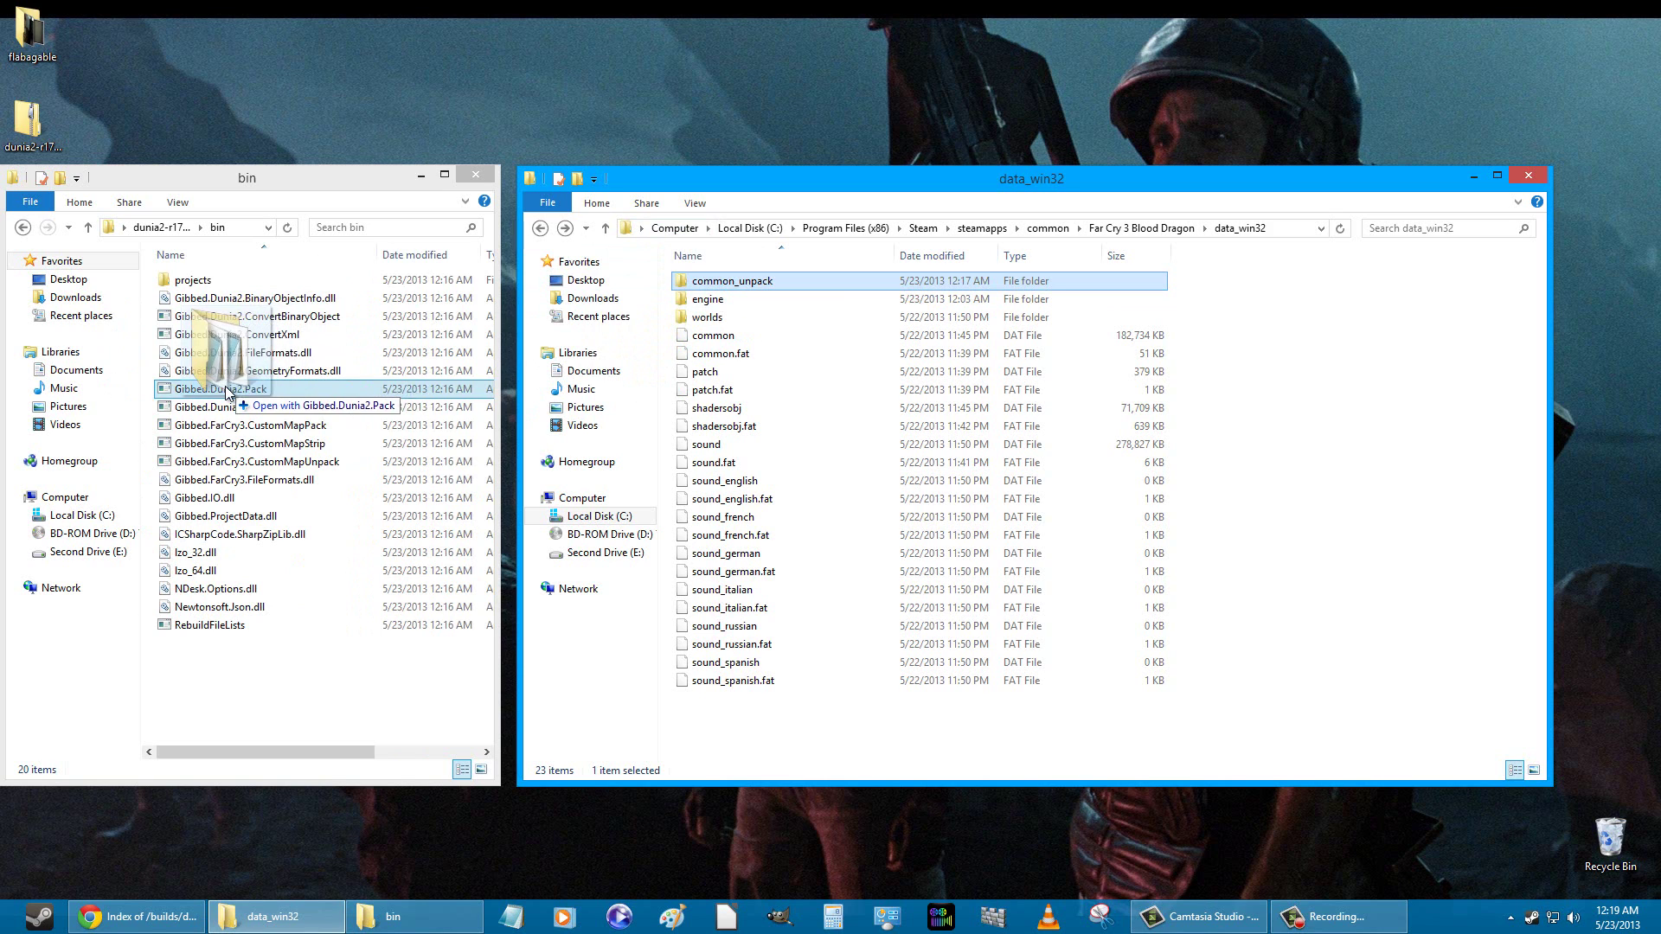
pyautogui.moveTo(259, 374); pyautogui.dragTo(207, 394)
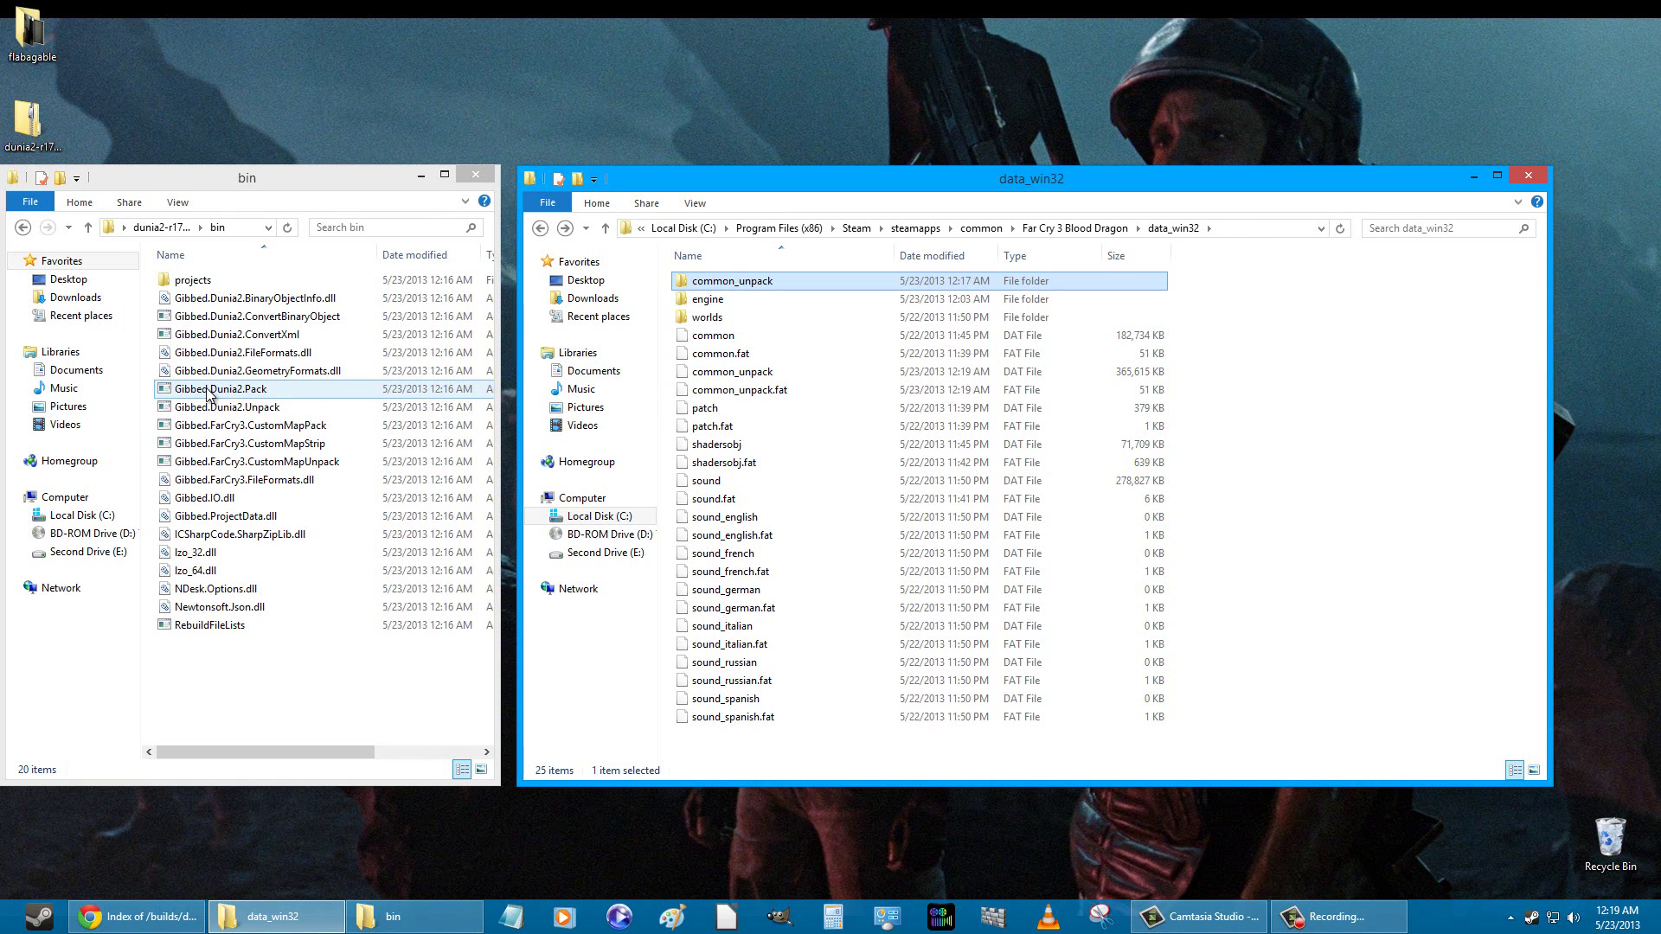
# Delete the original common.dat and common.fat from data_win32.
pyautogui.click(761, 372)
pyautogui.click(772, 390)
pyautogui.click(742, 354)
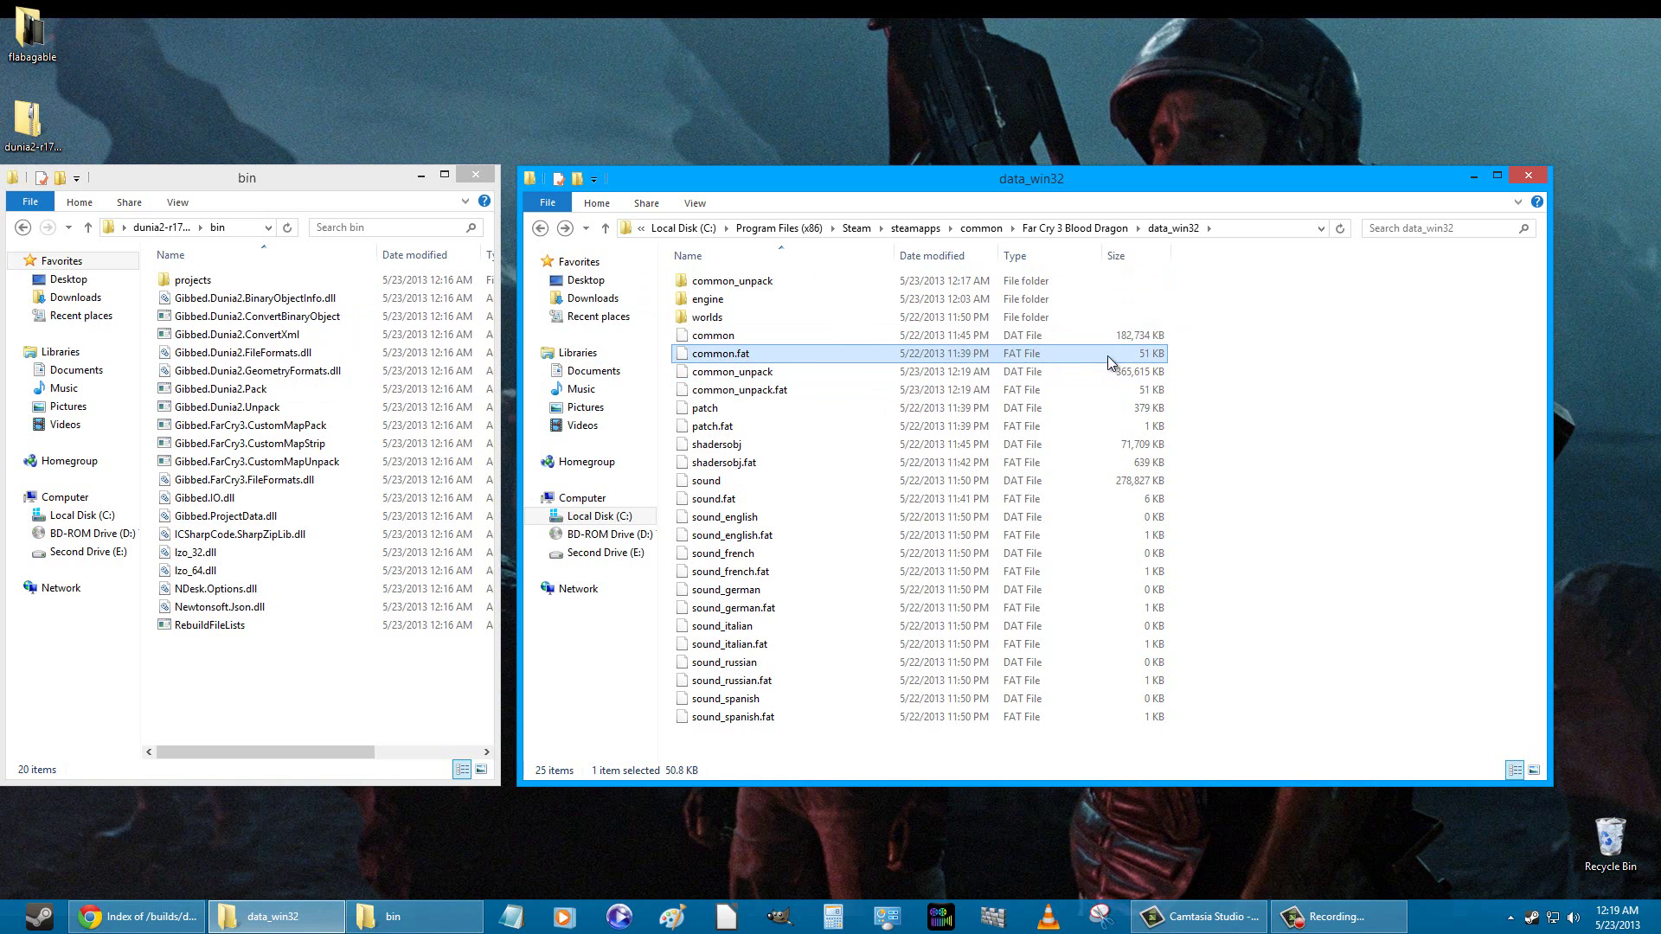
pyautogui.moveTo(1185, 341); pyautogui.dragTo(729, 360)
pyautogui.rightClick(729, 360)
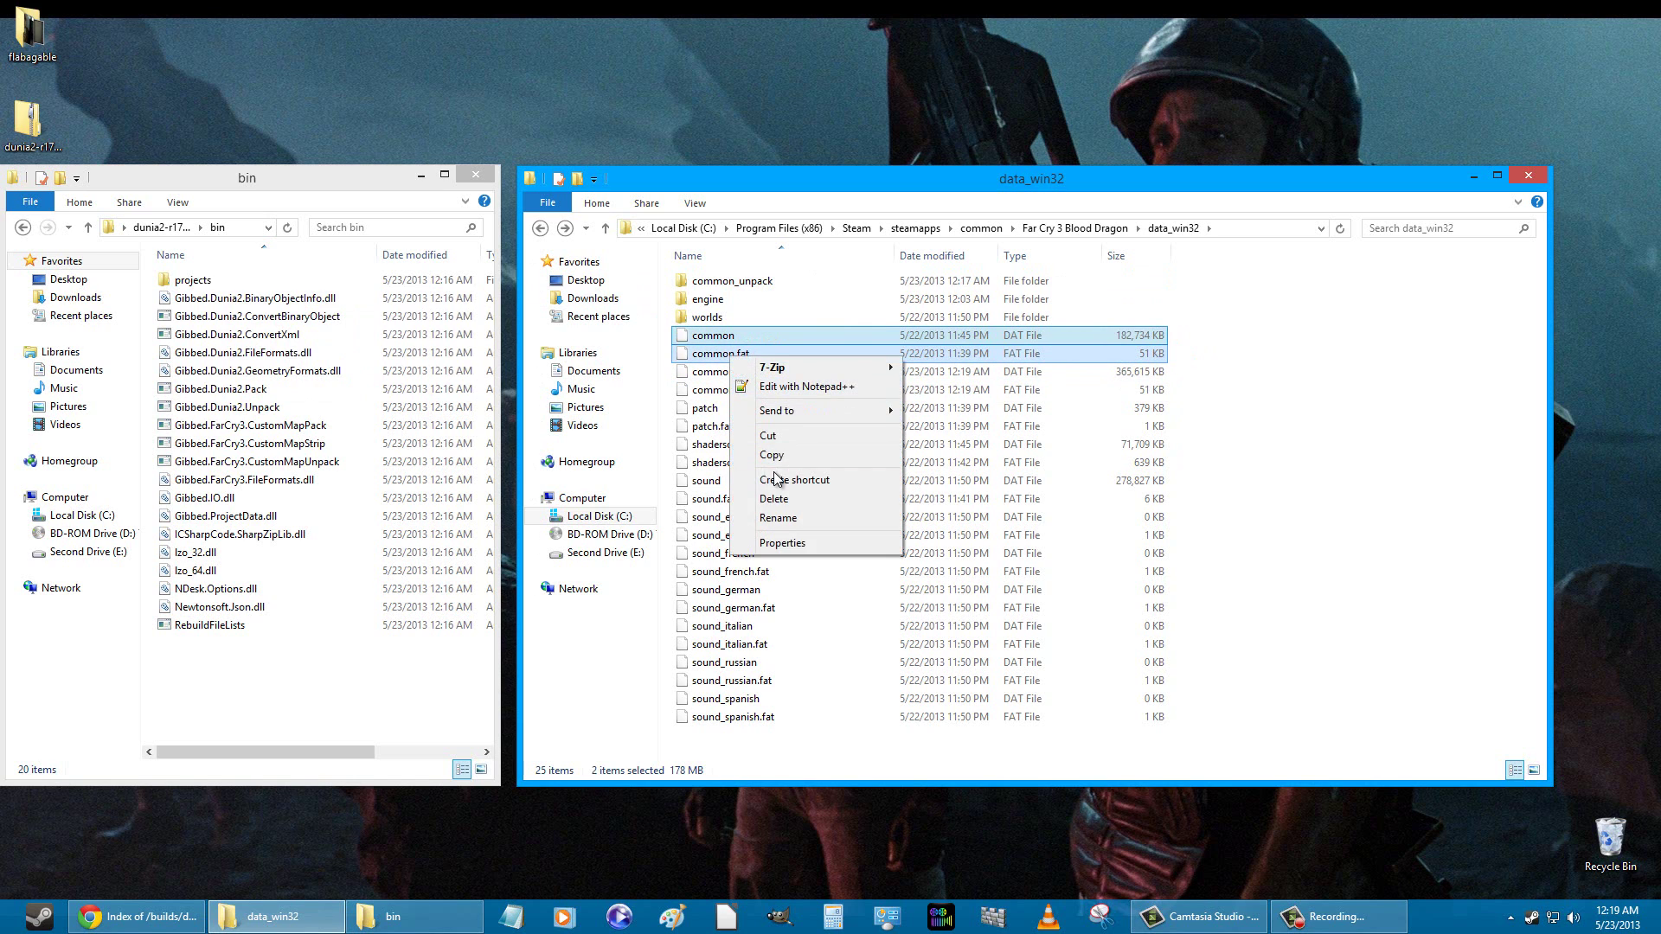
pyautogui.click(779, 499)
# Rename common_unpack to common and common_unpack.fat to common.fat, then minimize the window.
pyautogui.click(753, 340)
pyautogui.click(766, 339)
pyautogui.click(776, 336)
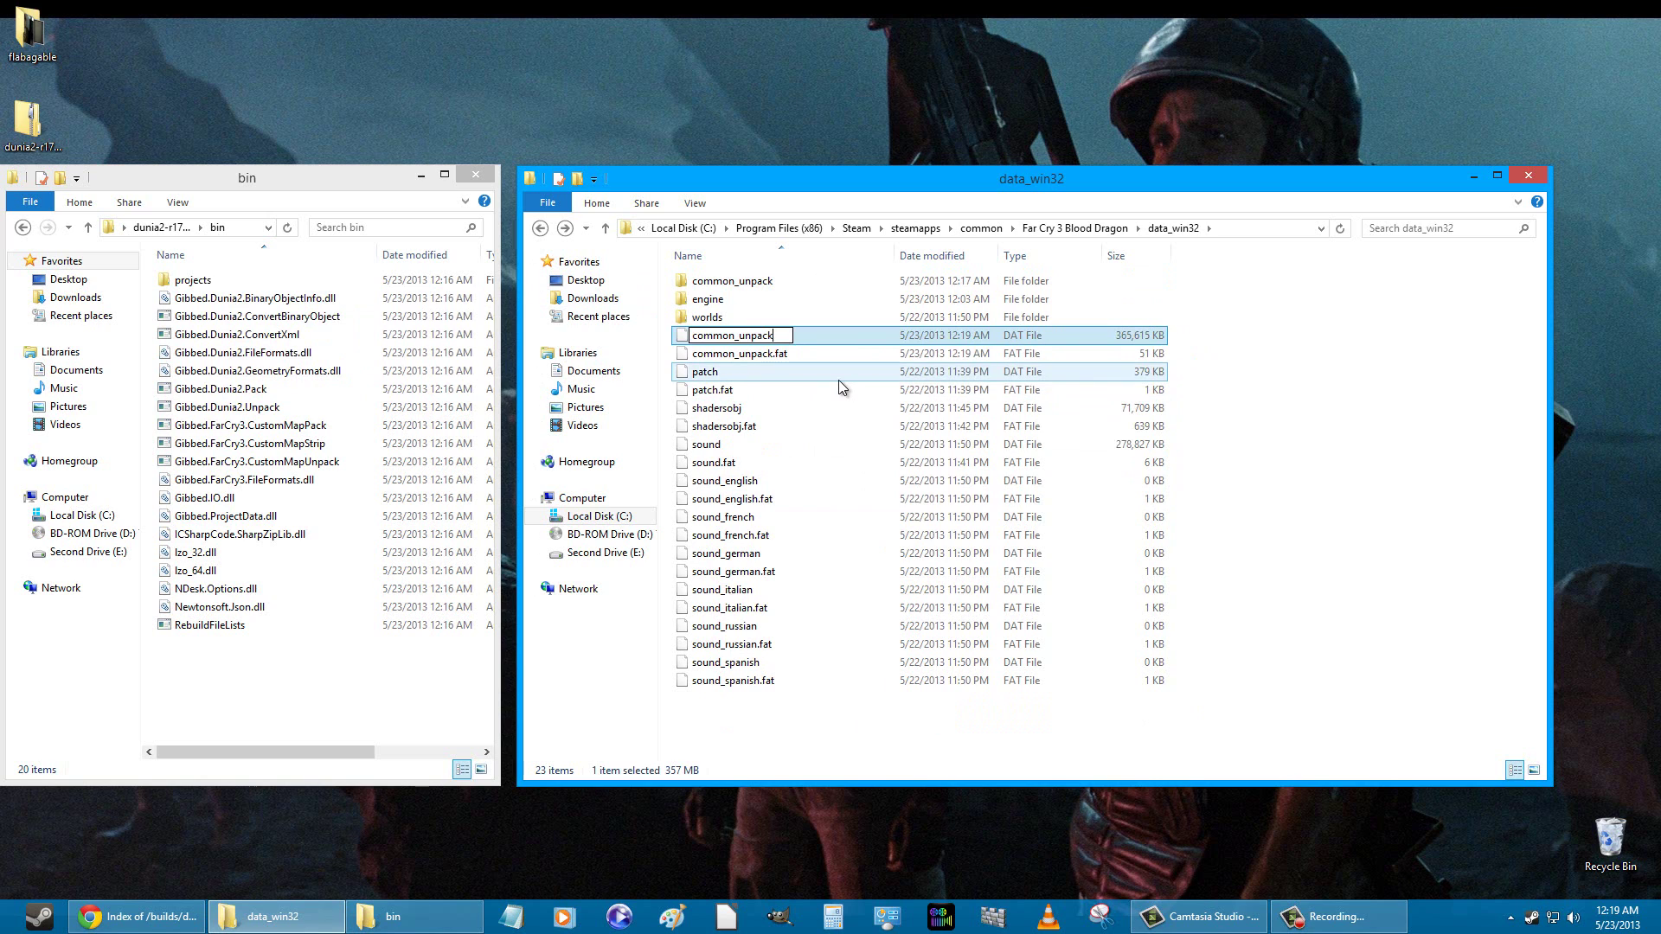
pyautogui.press('BackSpace')
pyautogui.press('BackSpace')
pyautogui.press('BackSpace')
pyautogui.press('BackSpace')
pyautogui.press('BackSpace')
pyautogui.press('BackSpace')
pyautogui.press('BackSpace')
pyautogui.click(752, 355)
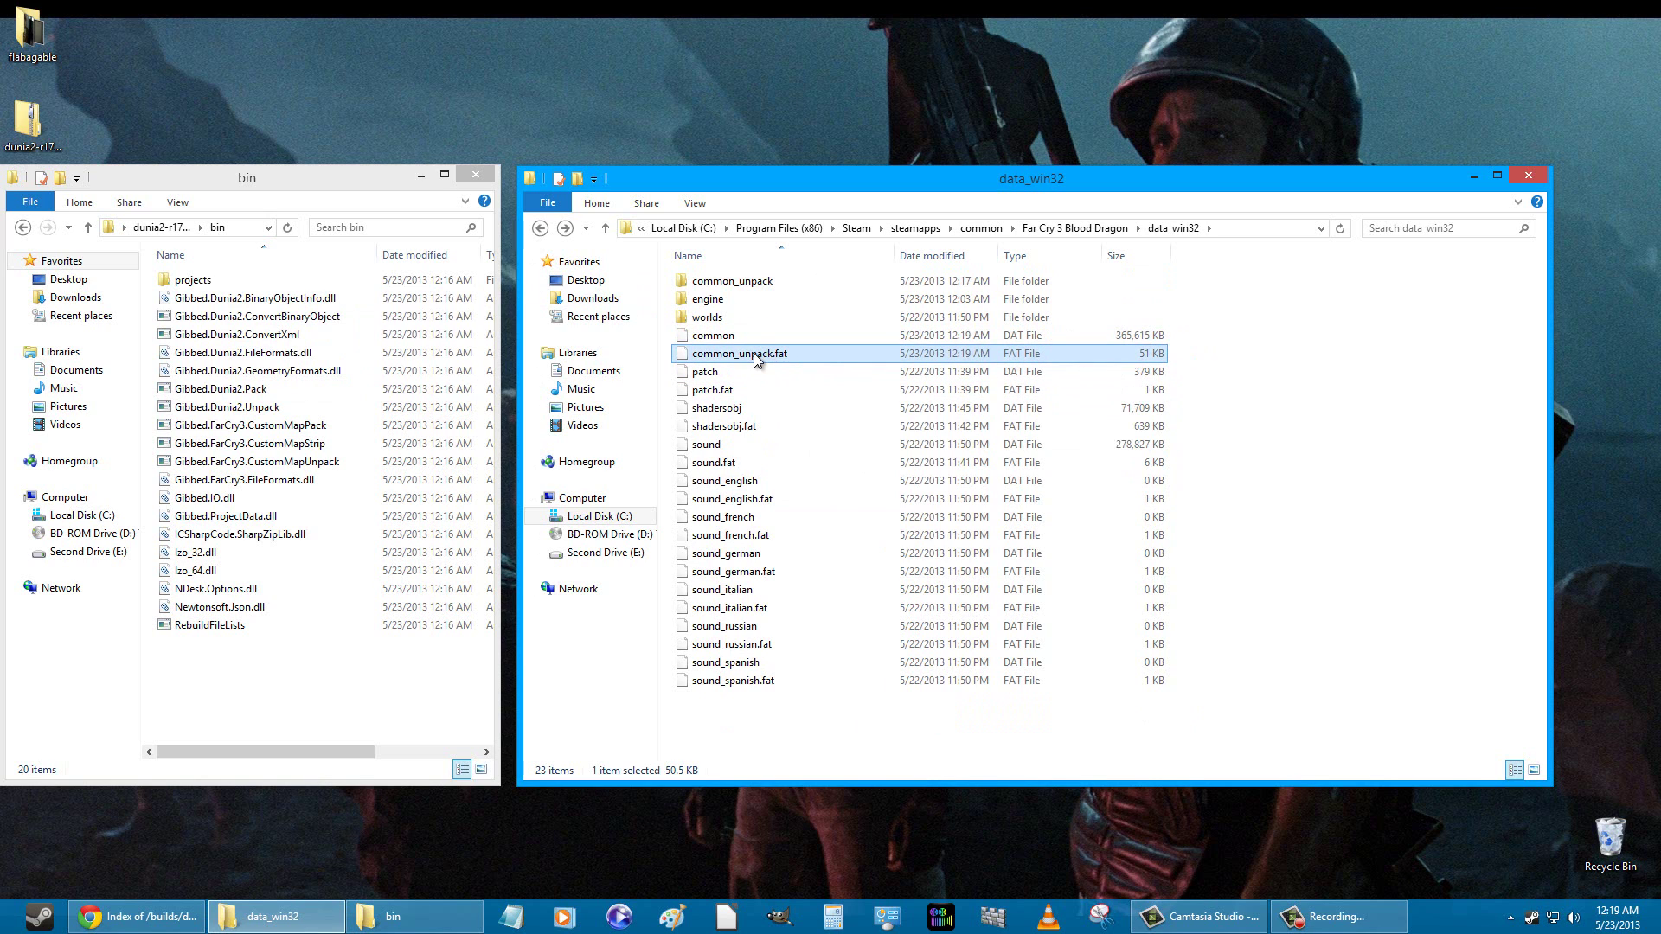
pyautogui.click(761, 359)
pyautogui.click(766, 354)
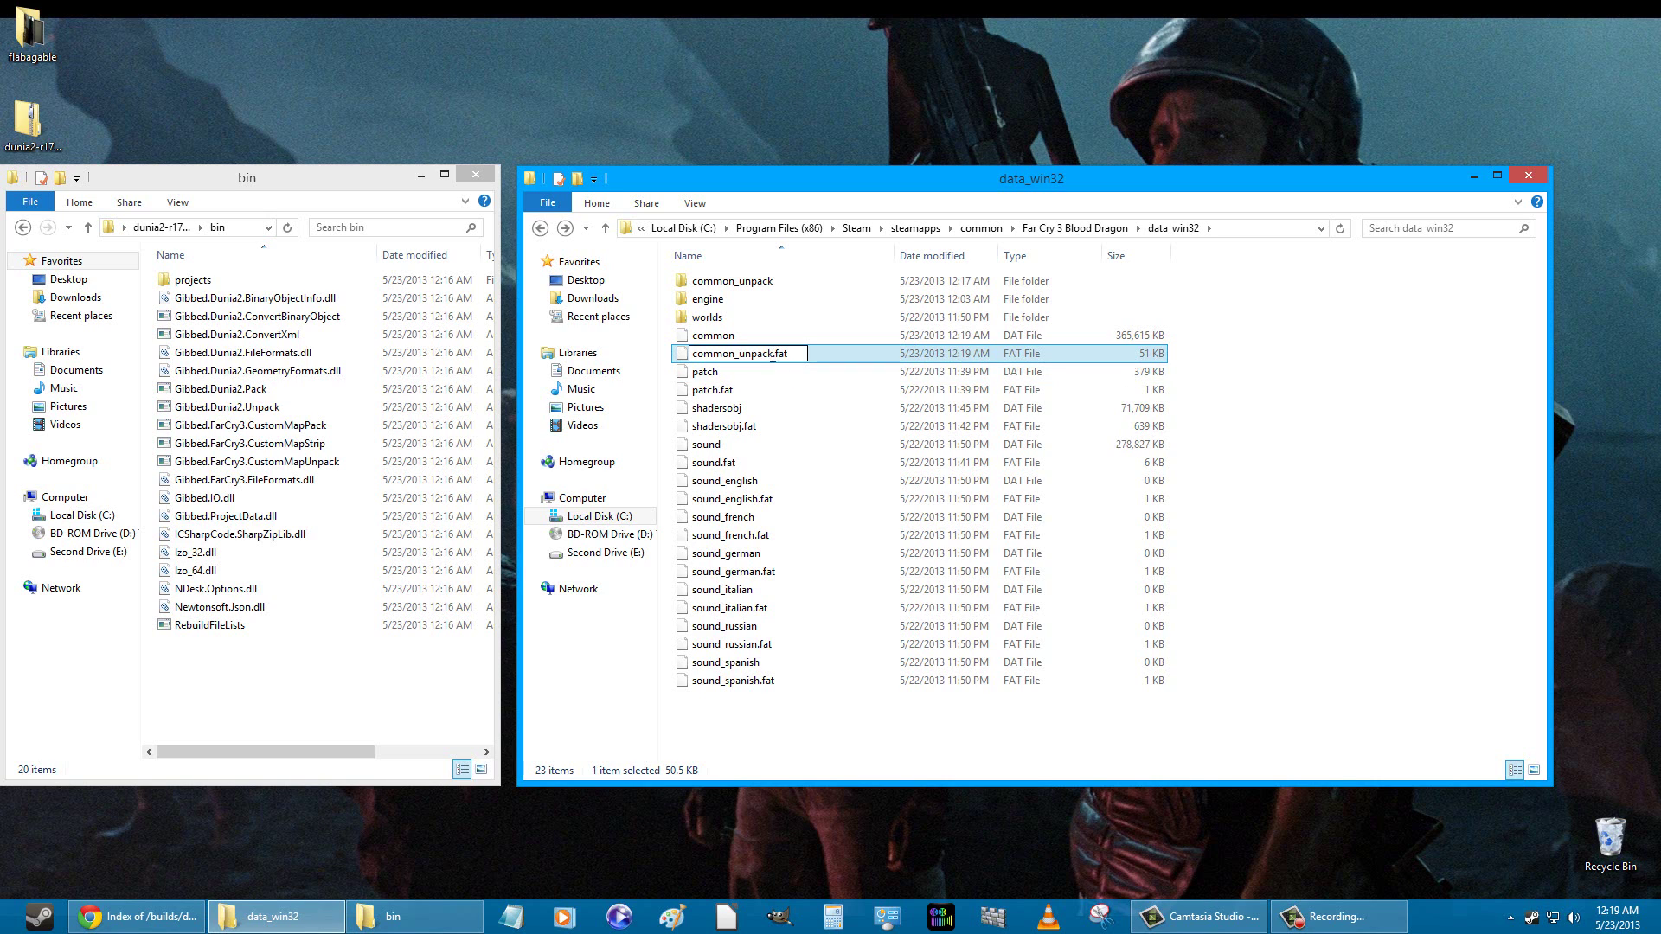
pyautogui.press('BackSpace')
pyautogui.press('BackSpace')
pyautogui.press('BackSpace')
pyautogui.press('BackSpace')
pyautogui.click(1360, 432)
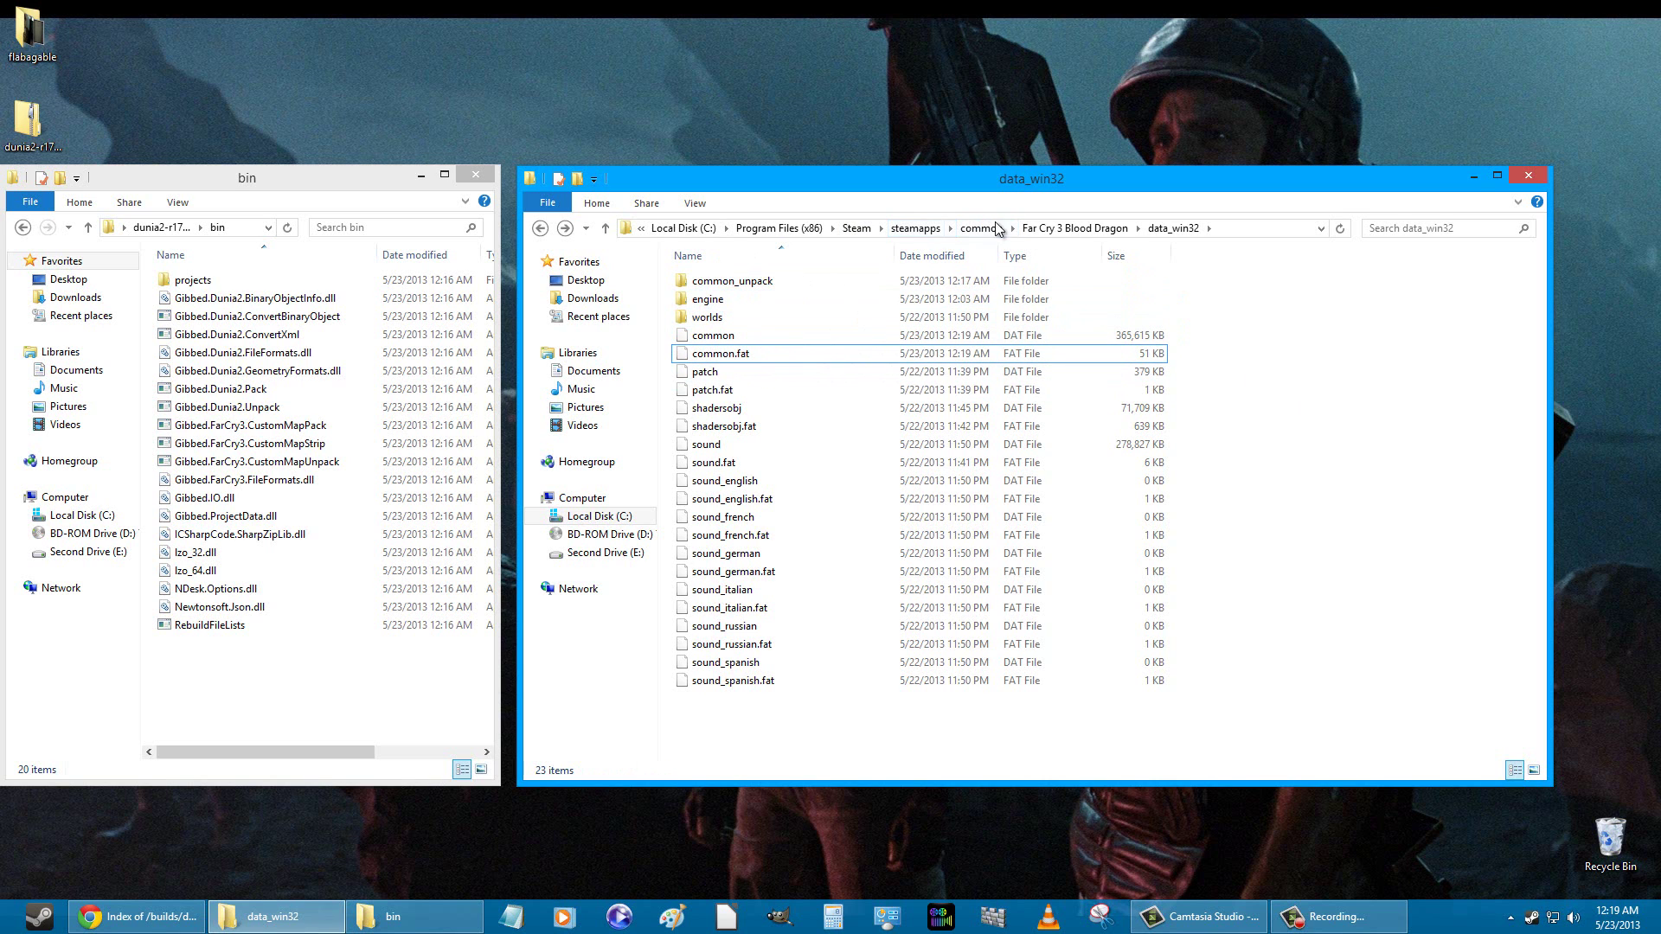
pyautogui.click(1475, 176)
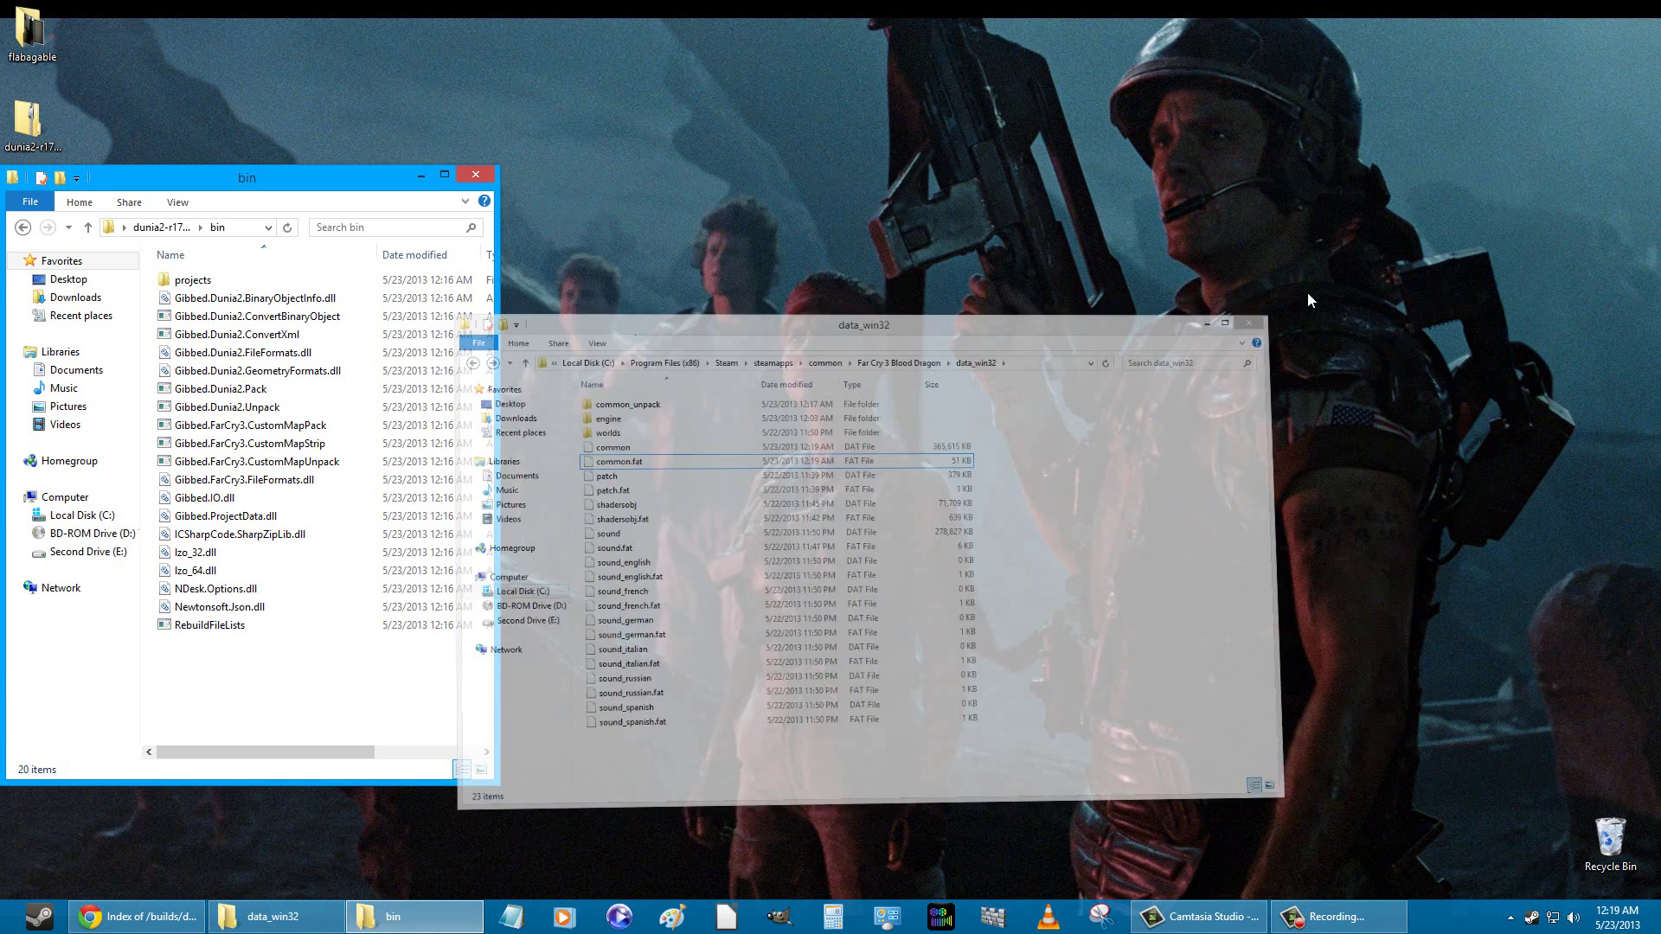